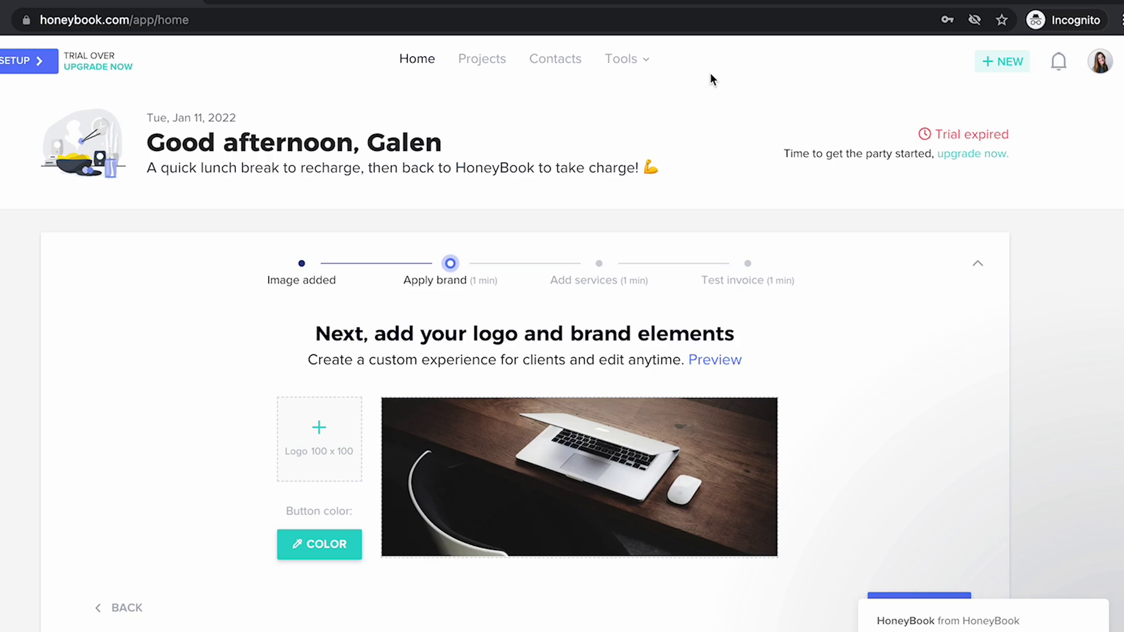
# Step: Open HoneyBook's Default Contact Form from Tools and look through its questions
pyautogui.click(631, 60)
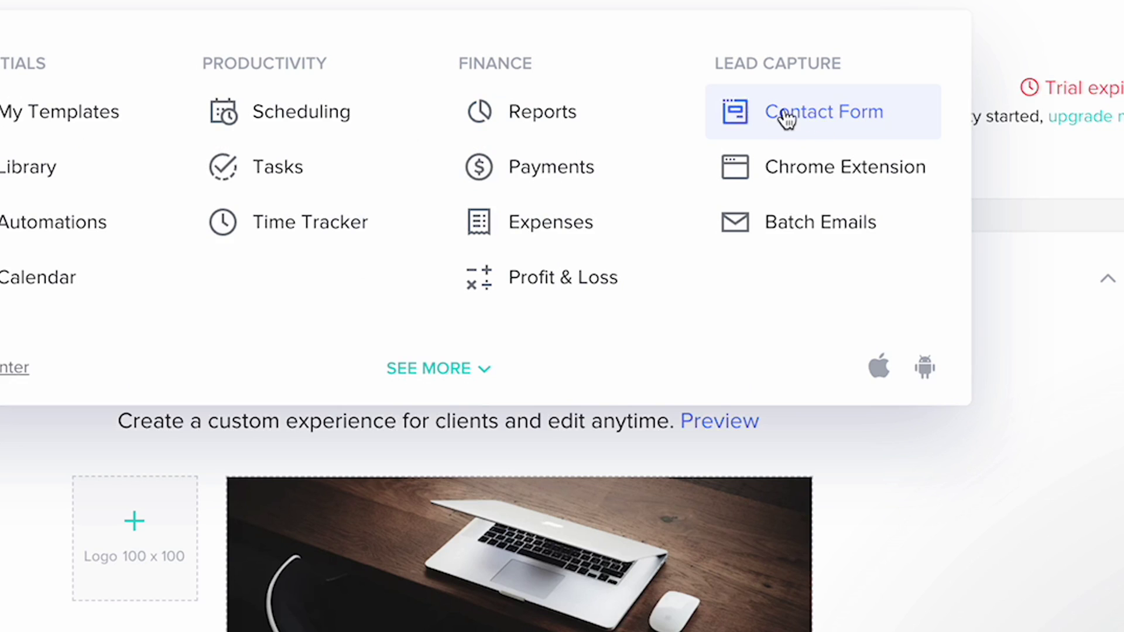
pyautogui.click(792, 114)
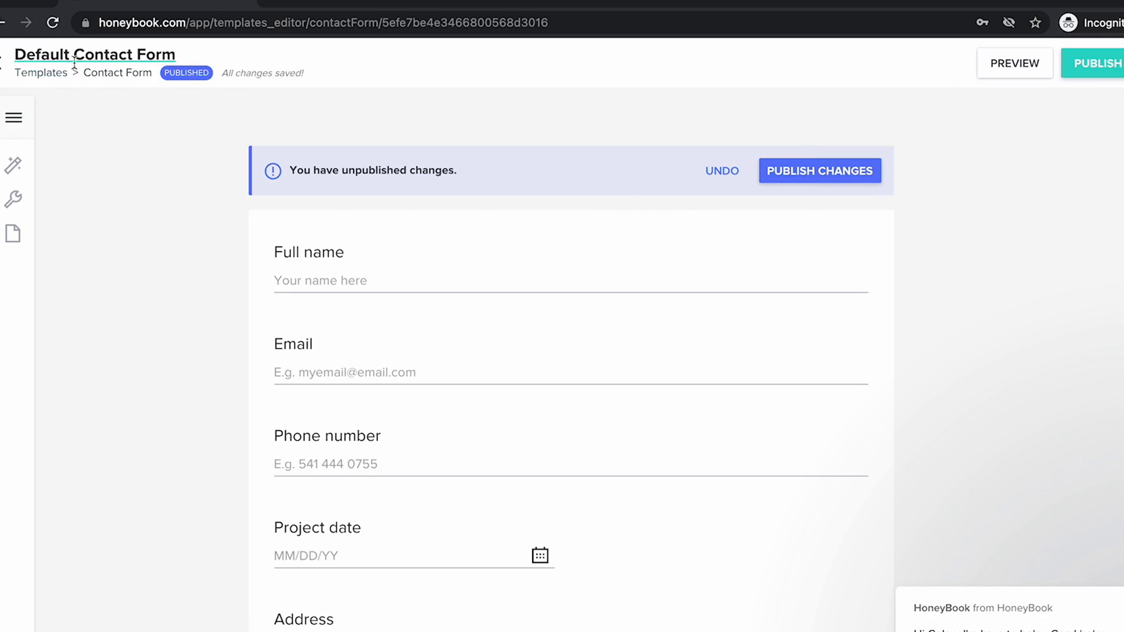
pyautogui.moveTo(302, 227)
pyautogui.scroll(-3, 322, 369)
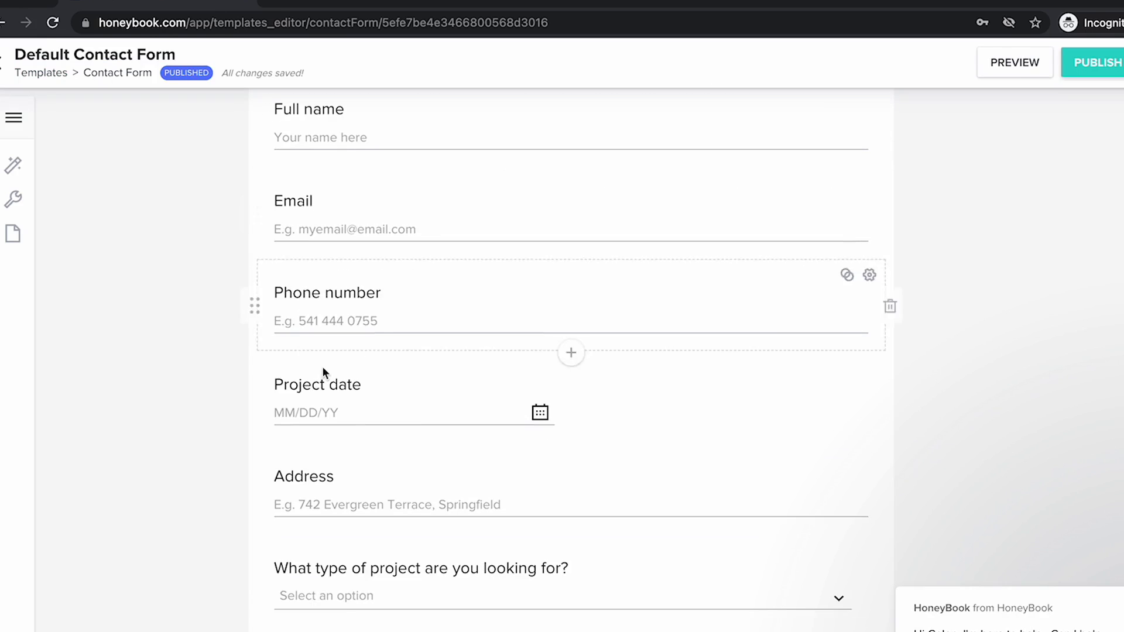
pyautogui.scroll(-2, 480, 259)
pyautogui.scroll(5, 455, 445)
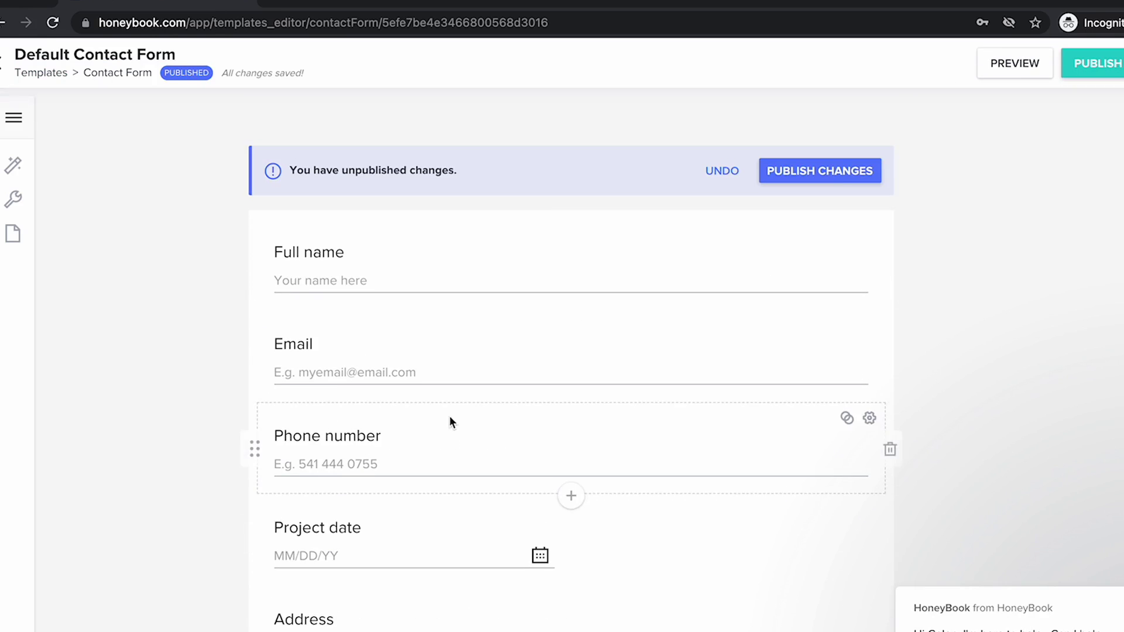
pyautogui.tripleClick(321, 251)
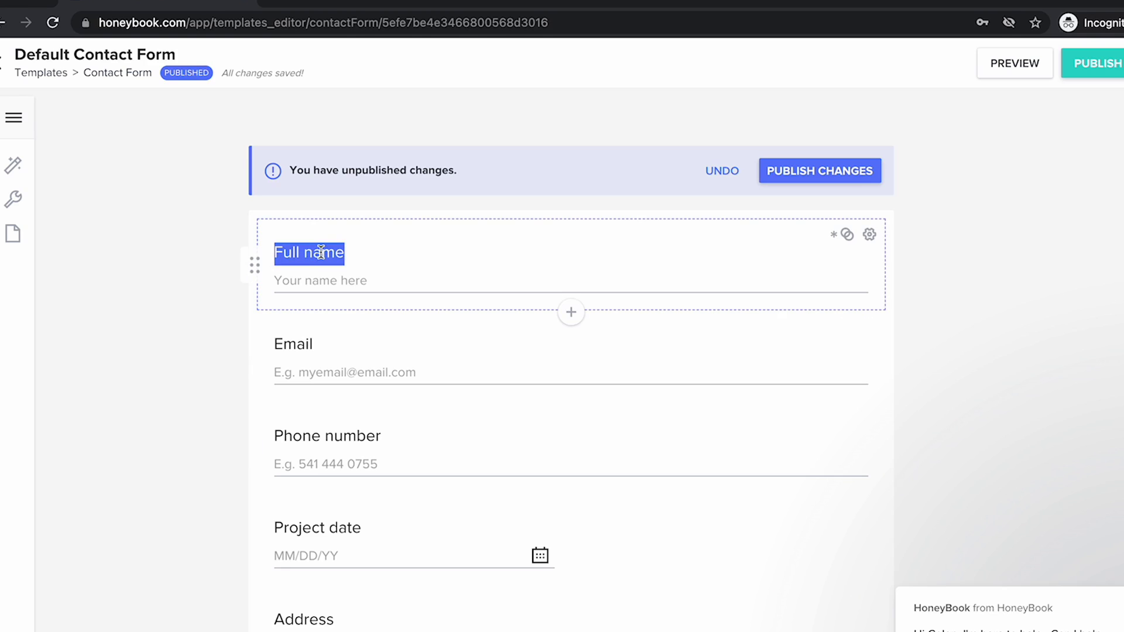
pyautogui.scroll(-2, 410, 383)
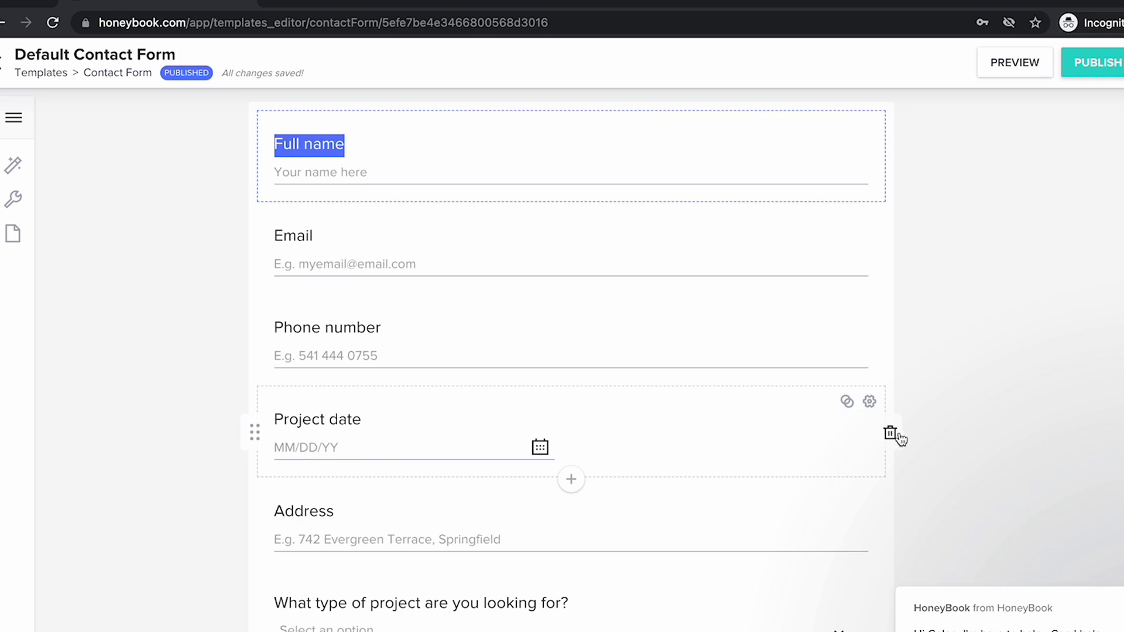
pyautogui.scroll(-3, 633, 429)
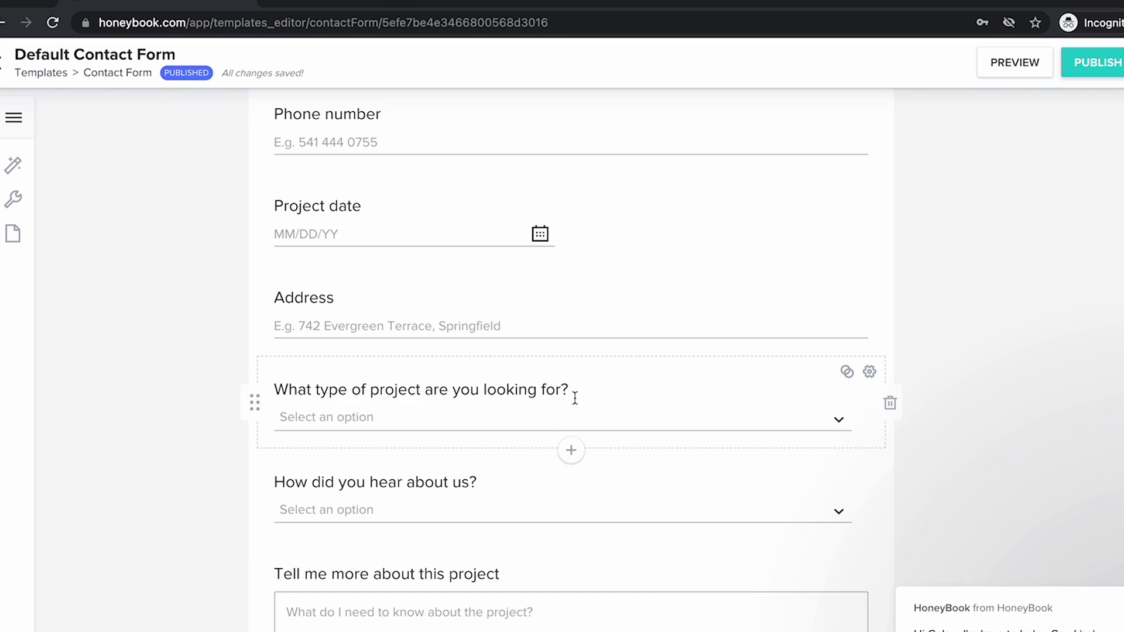
# Step: Expand the 'What type of project' question to view its options like Corporate and Event
pyautogui.moveTo(848, 372)
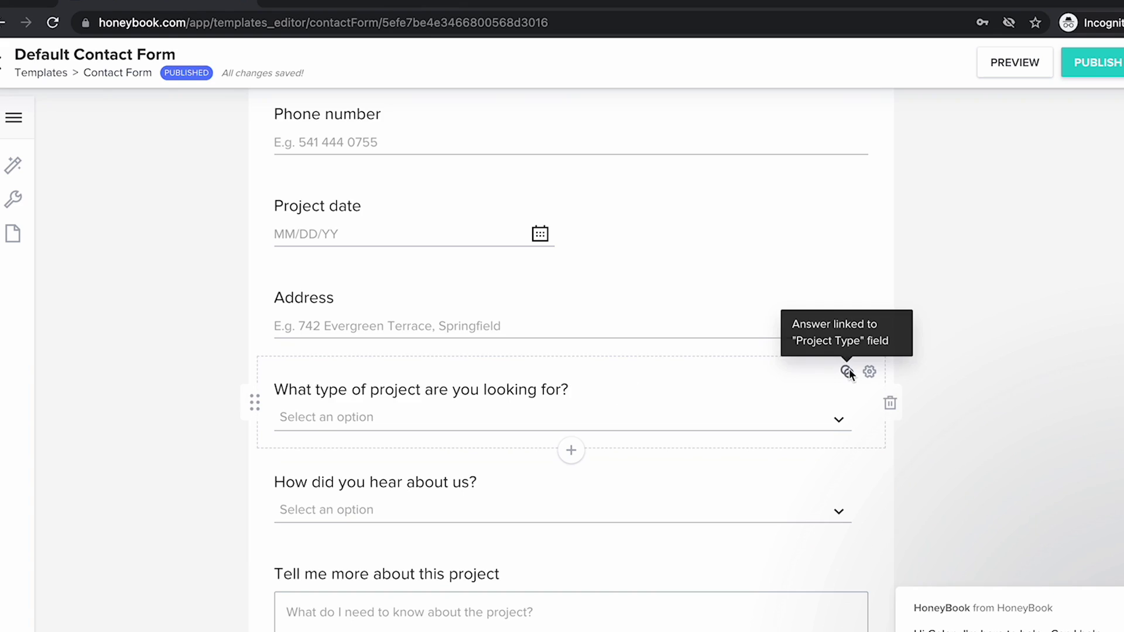
pyautogui.click(841, 421)
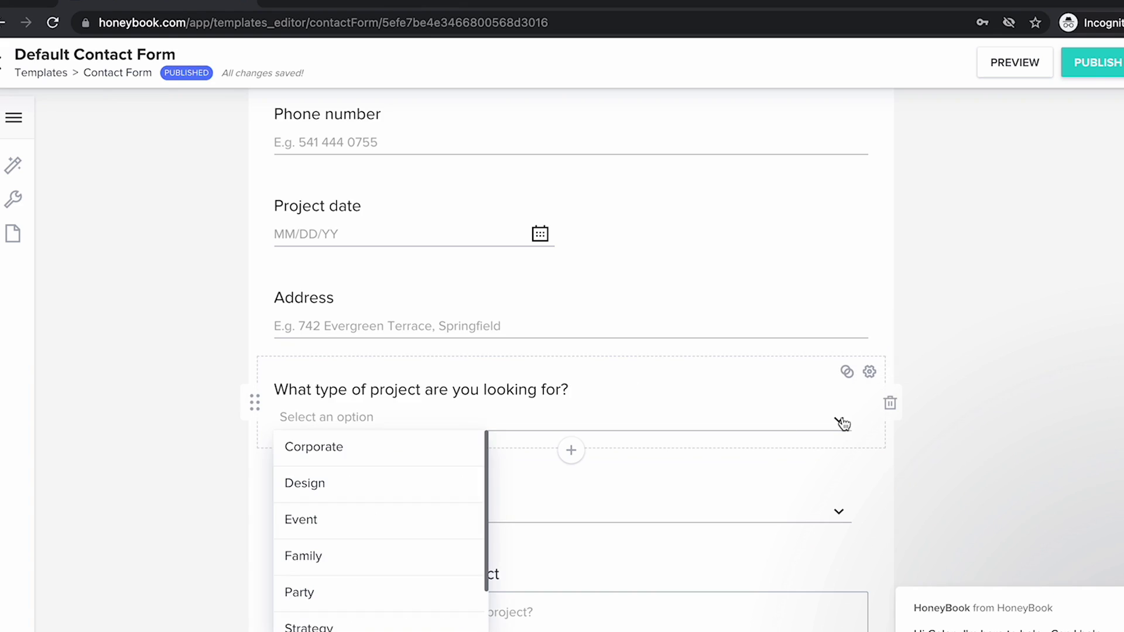
pyautogui.scroll(-5, 328, 509)
pyautogui.scroll(2, 380, 433)
pyautogui.scroll(2, 385, 422)
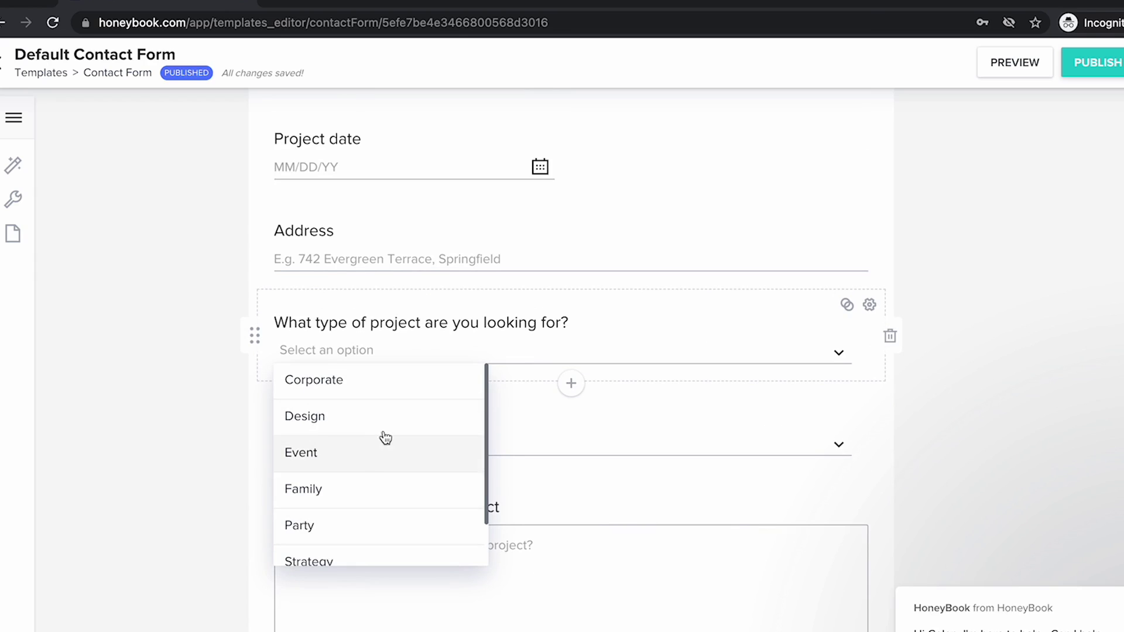
pyautogui.click(994, 370)
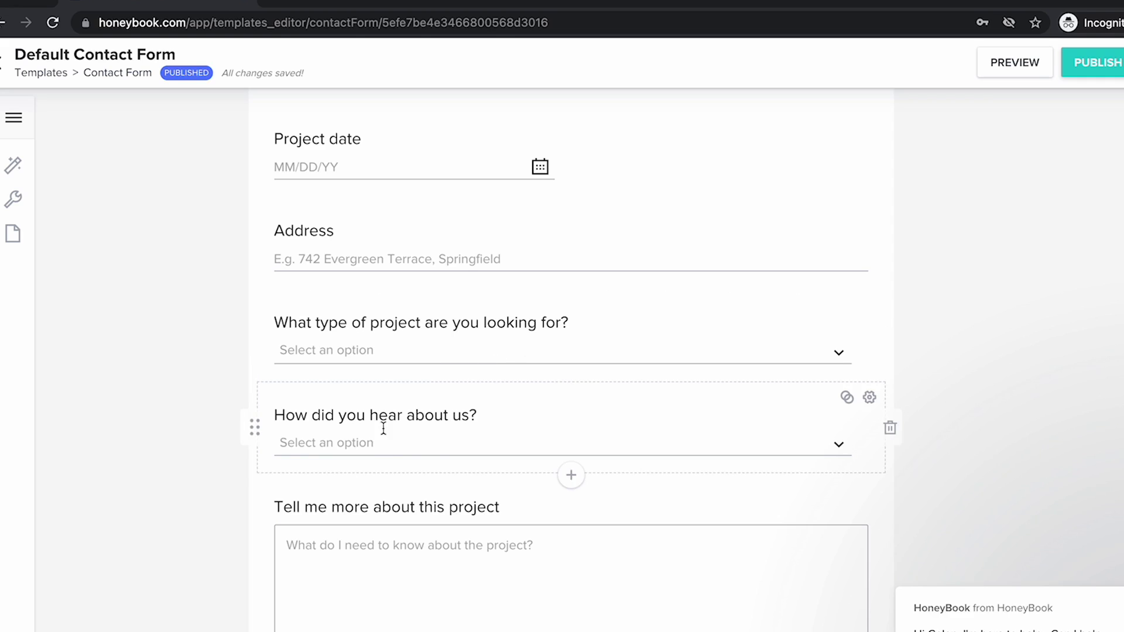
pyautogui.moveTo(848, 399)
pyautogui.scroll(-1, 962, 401)
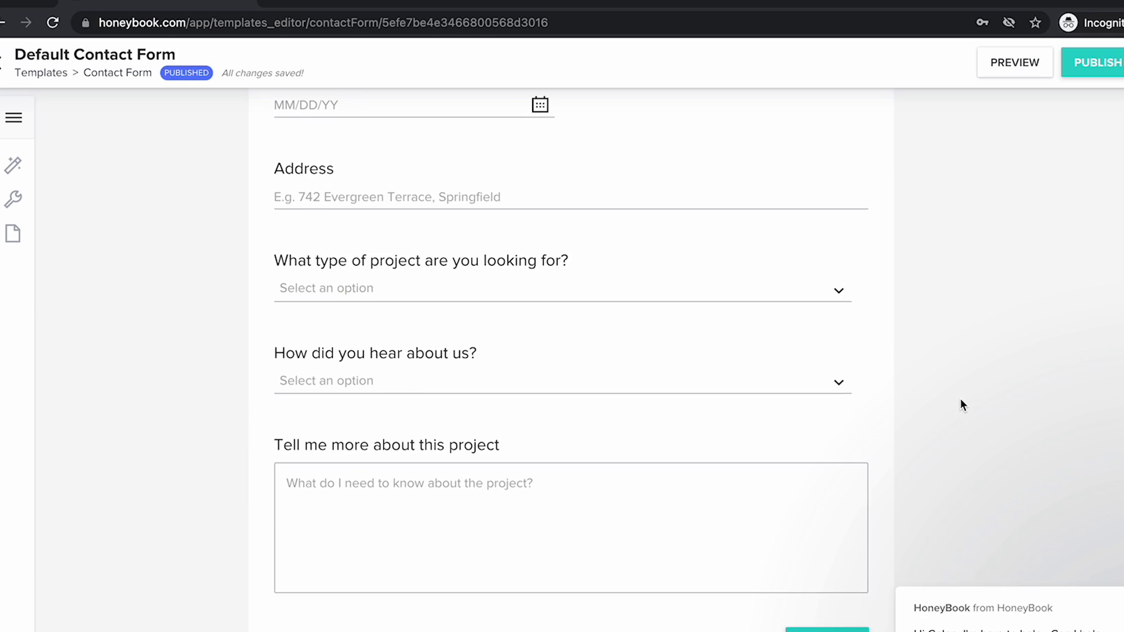
pyautogui.scroll(-1, 954, 396)
pyautogui.scroll(-1, 935, 396)
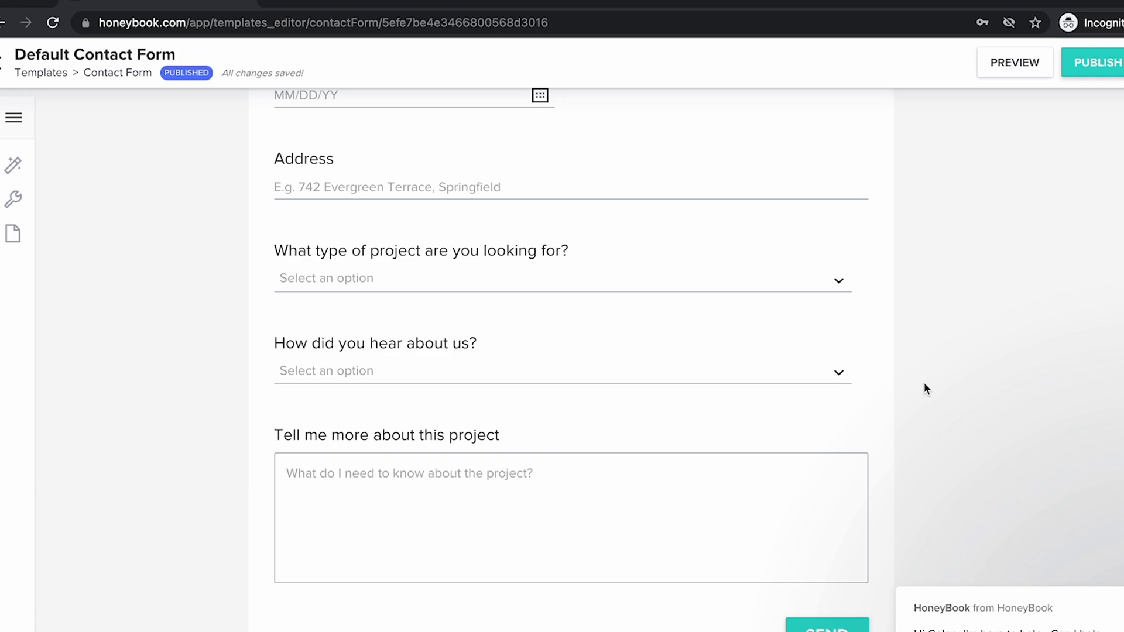
pyautogui.moveTo(896, 377)
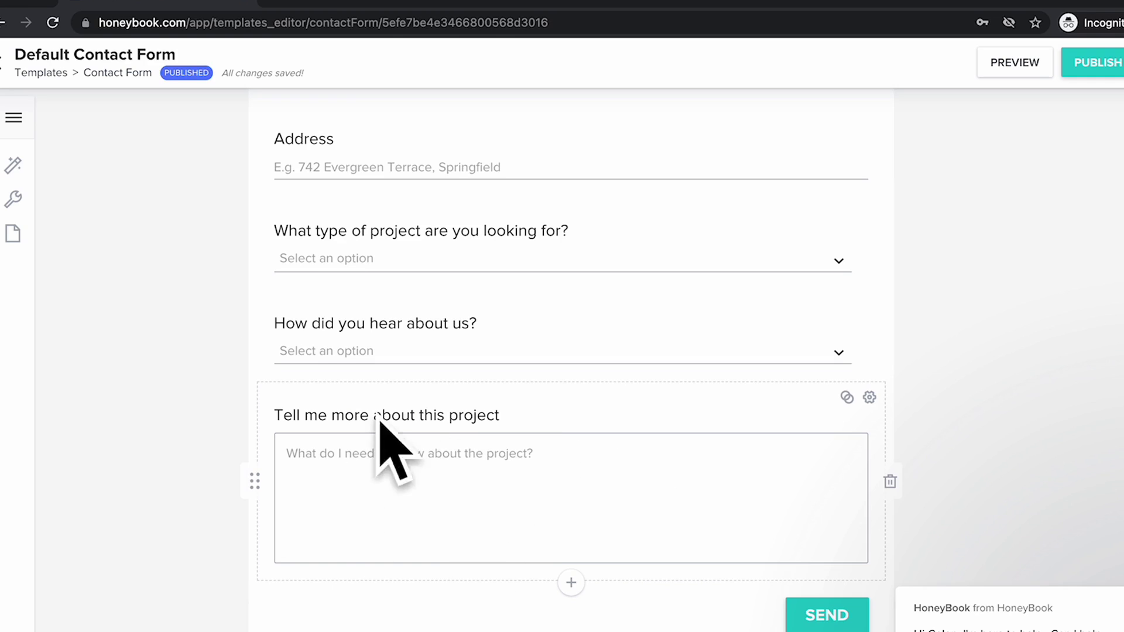
# Step: Delete the Address and Project date questions from the contact form
pyautogui.scroll(4, 377, 459)
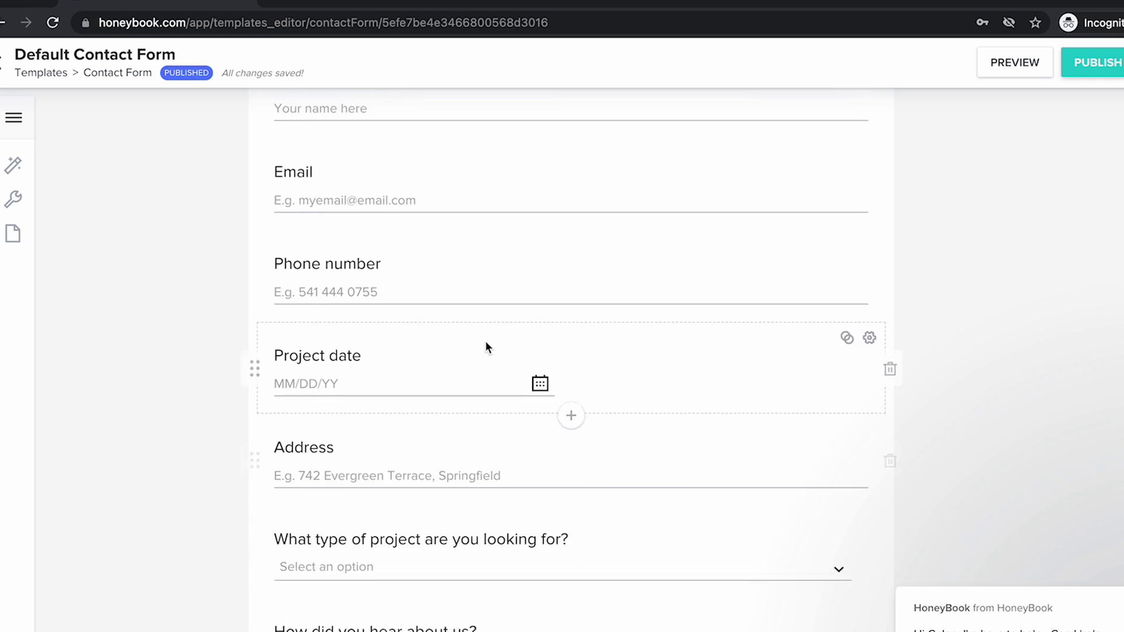
pyautogui.scroll(-2, 697, 429)
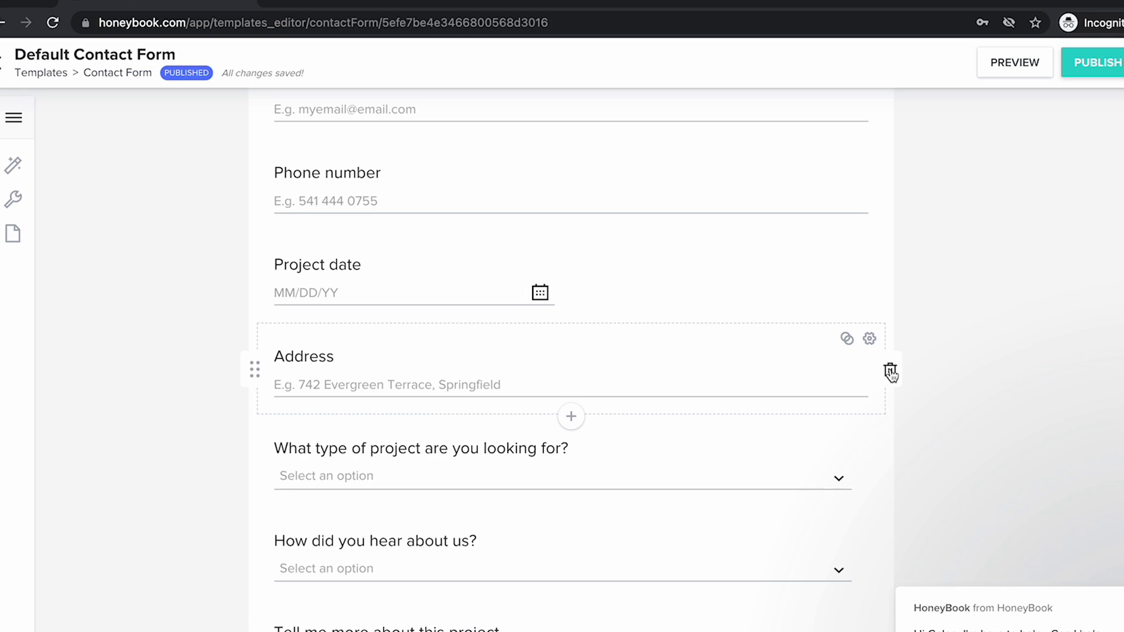
pyautogui.click(891, 372)
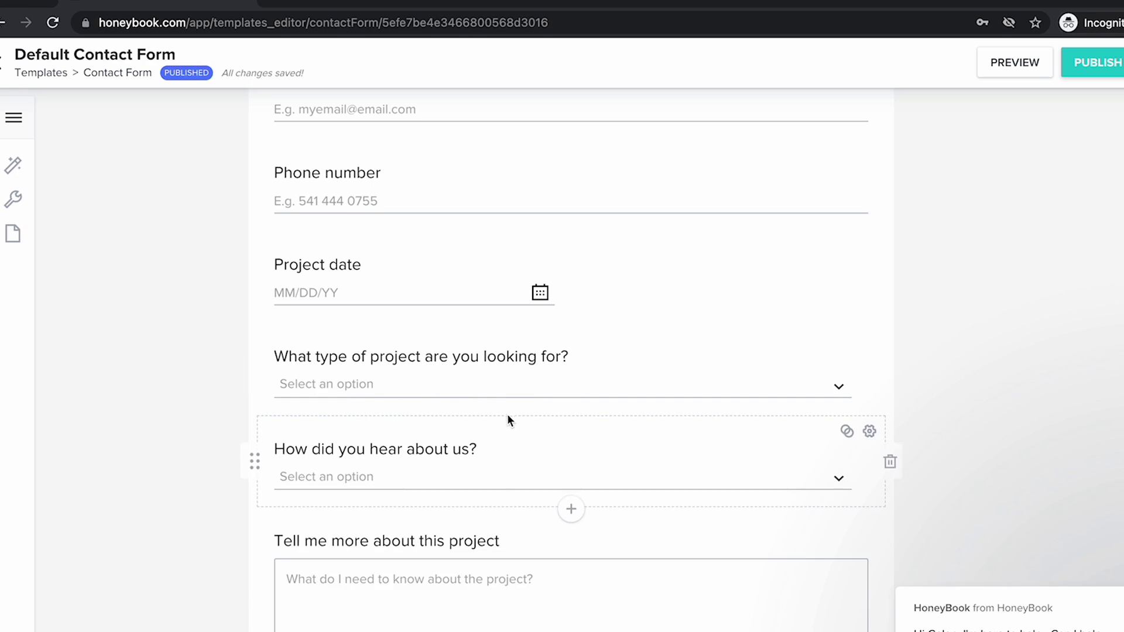
pyautogui.scroll(3, 508, 417)
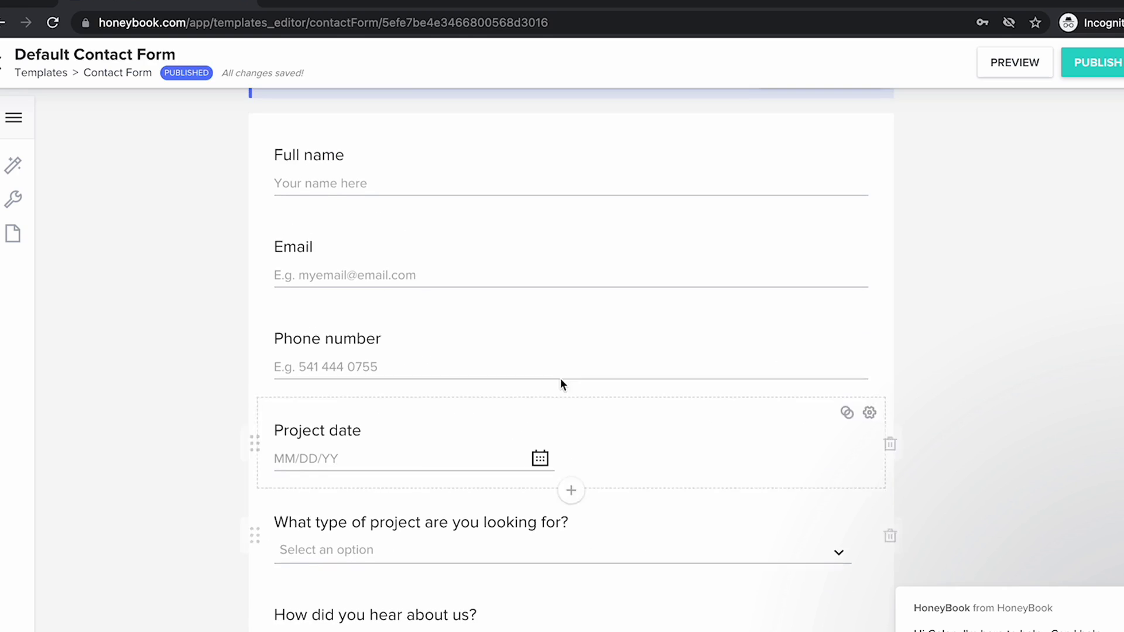
pyautogui.click(896, 448)
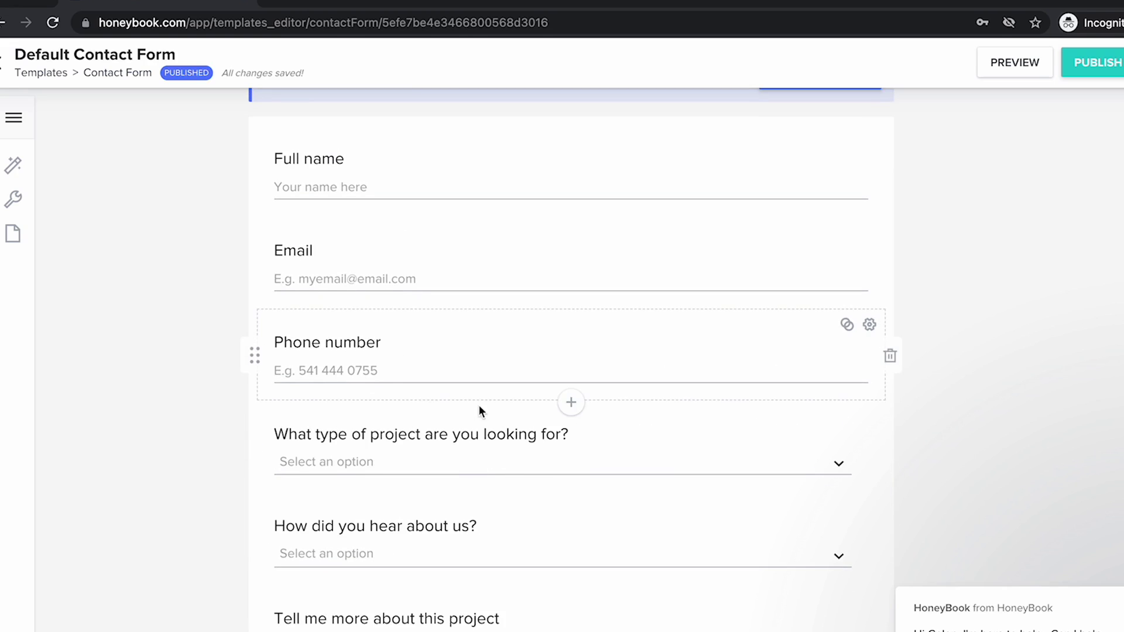
# Step: Open the settings of the project-type question
pyautogui.scroll(2, 510, 388)
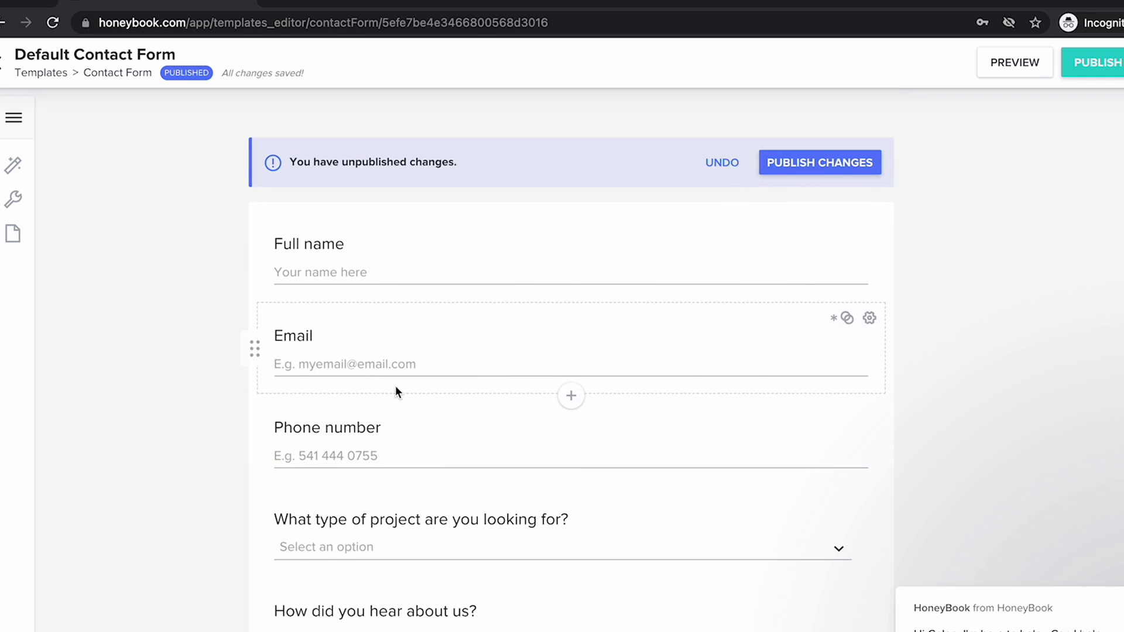
pyautogui.scroll(-4, 396, 391)
pyautogui.scroll(-2, 563, 349)
pyautogui.click(870, 185)
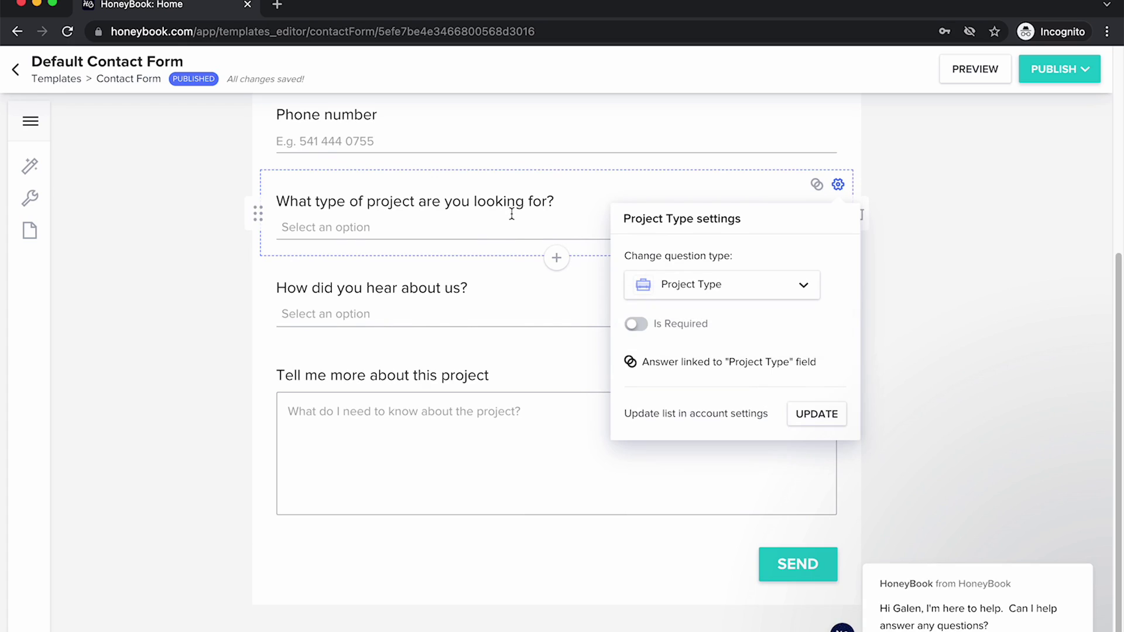
# Step: Remove the Event, Party, Family, Corporate and Design project types
pyautogui.click(820, 415)
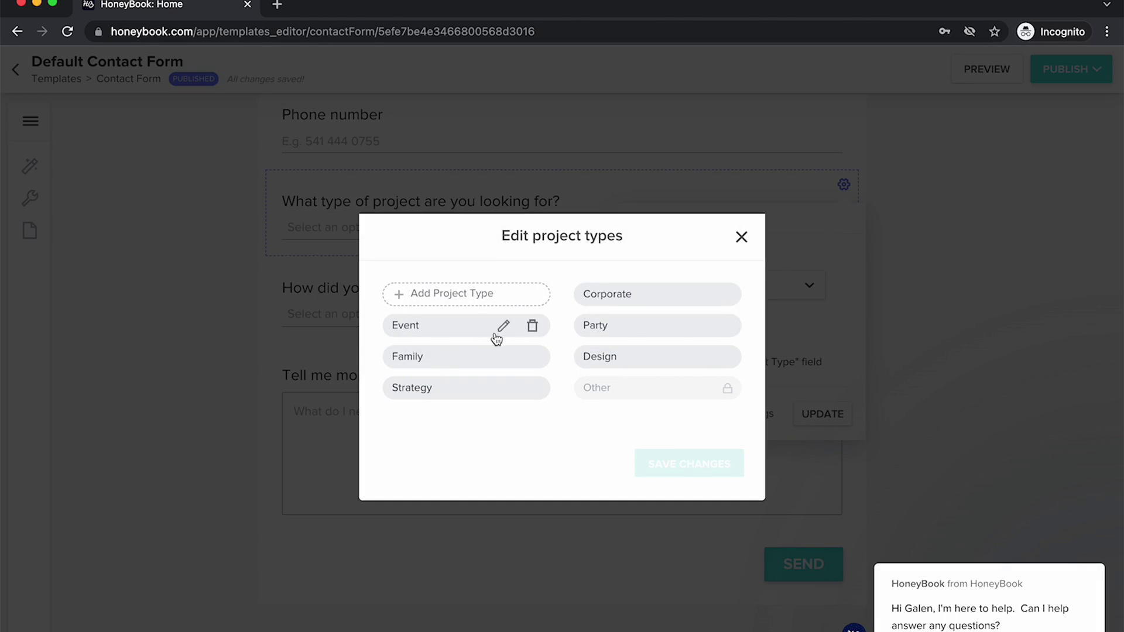
pyautogui.click(532, 325)
pyautogui.click(534, 333)
pyautogui.click(532, 325)
pyautogui.click(536, 323)
pyautogui.click(533, 326)
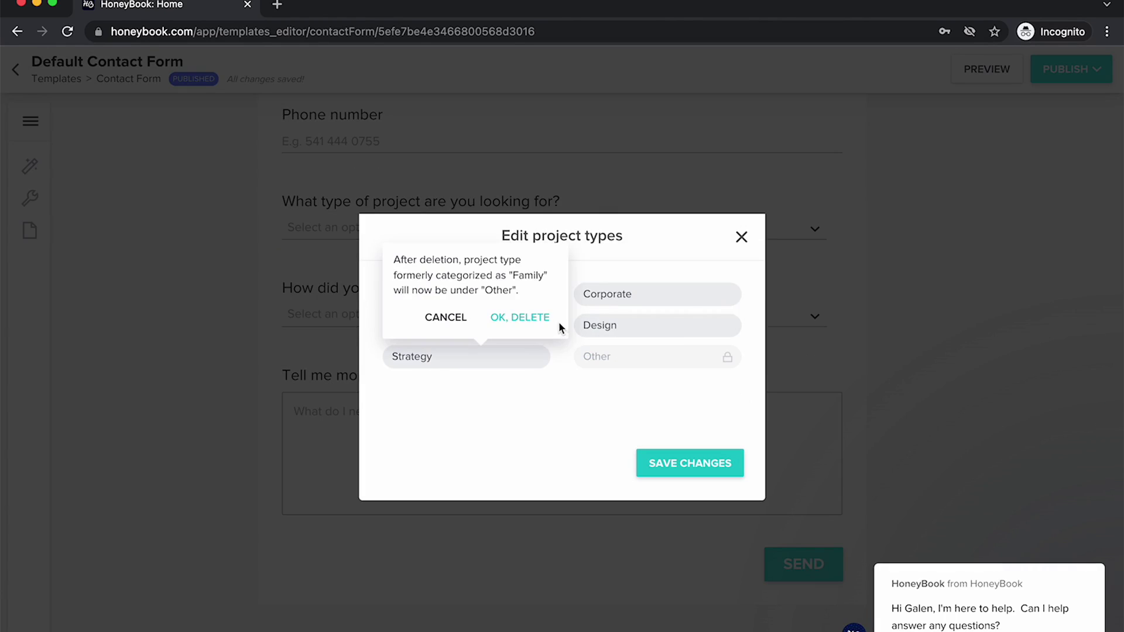
pyautogui.click(537, 320)
pyautogui.click(726, 295)
pyautogui.click(717, 288)
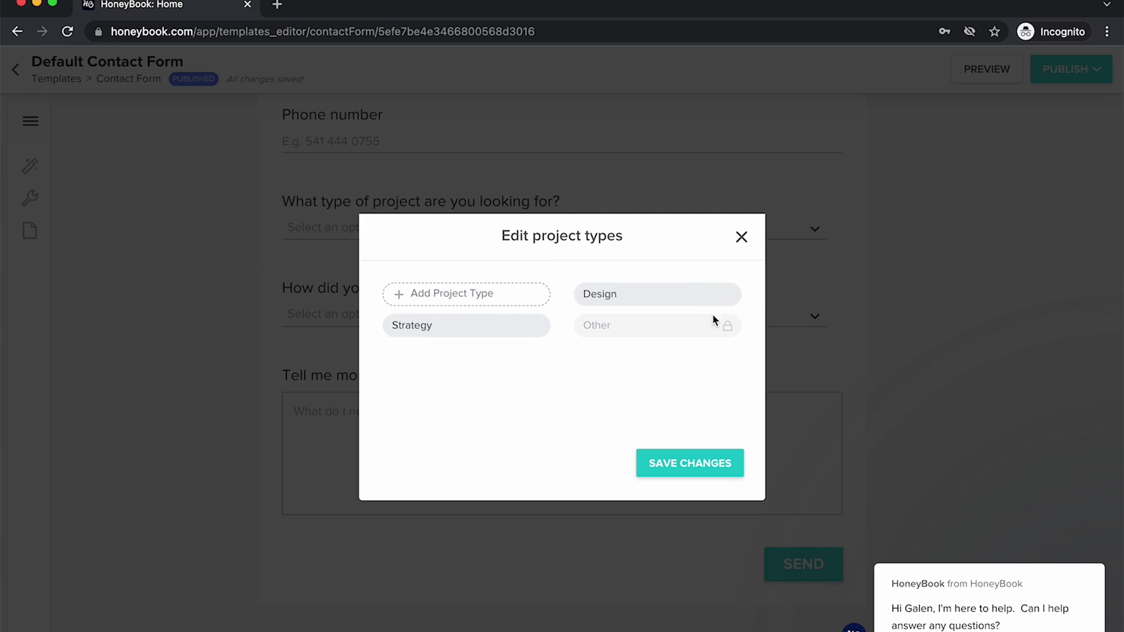
pyautogui.click(726, 294)
pyautogui.click(727, 297)
# Step: Add Website Design, Branding and Website Design & Branding, remove Strategy, and save the list
pyautogui.click(487, 295)
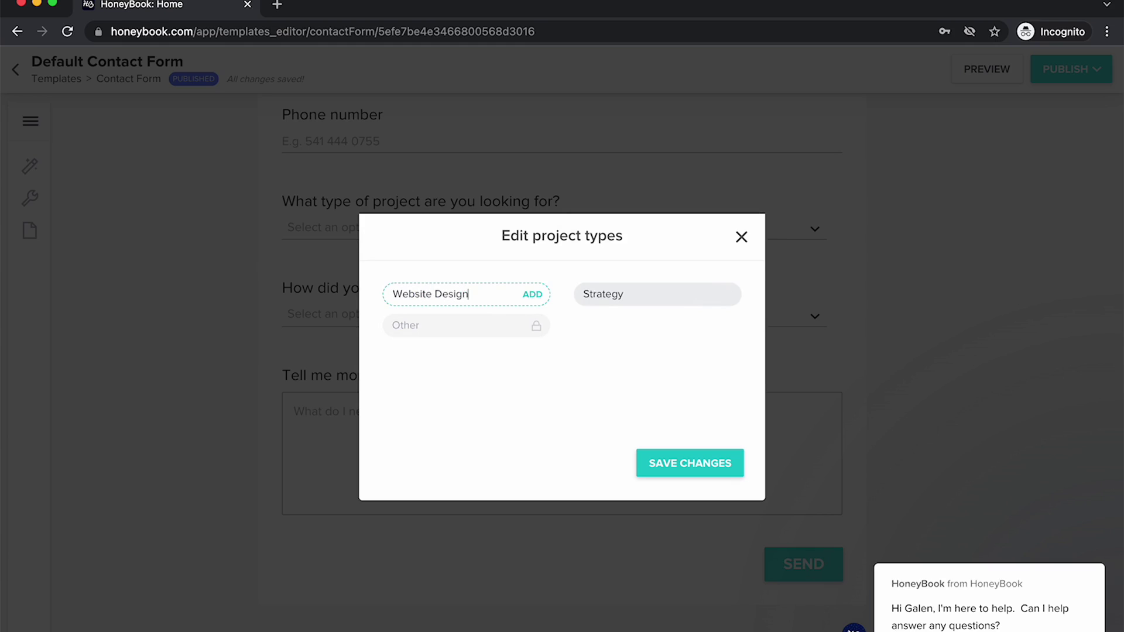
pyautogui.click(529, 294)
pyautogui.write('Website B')
pyautogui.hotkey('ctrl', 'a')
pyautogui.write('Branding')
pyautogui.click(530, 296)
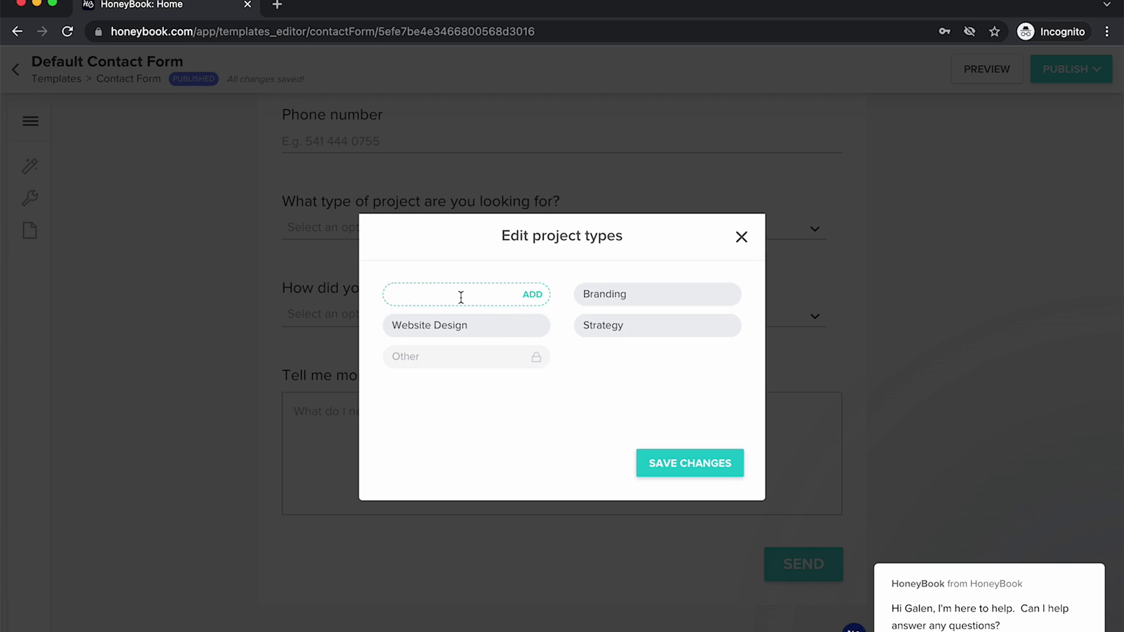
pyautogui.write('Website Design')
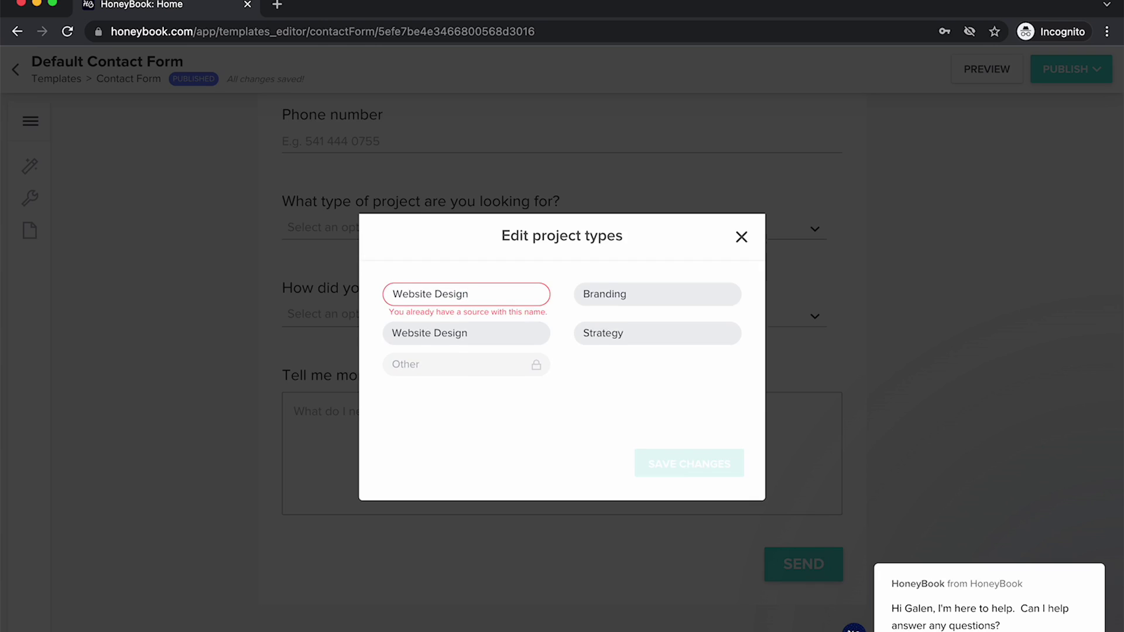
pyautogui.write(' & Branding')
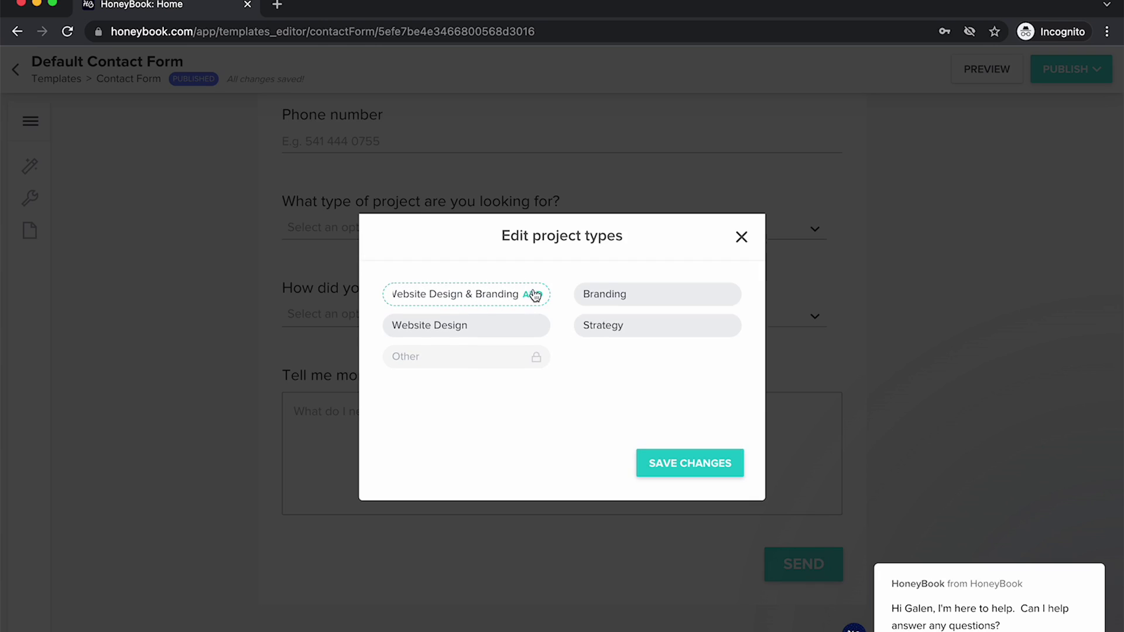
pyautogui.click(534, 296)
pyautogui.click(533, 358)
pyautogui.click(520, 349)
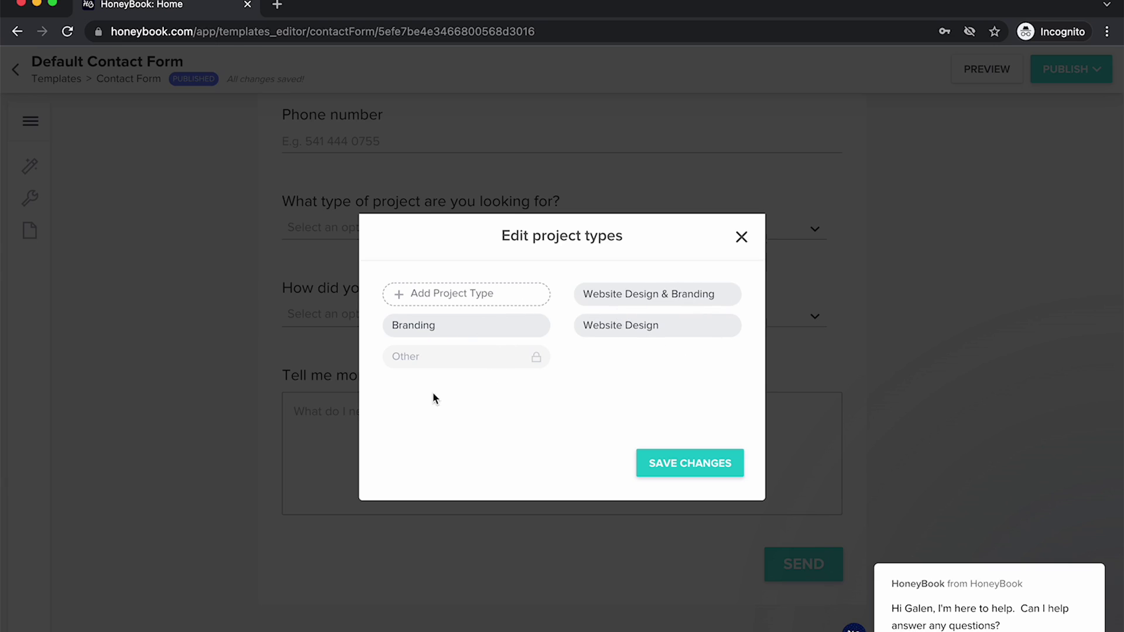
pyautogui.click(683, 465)
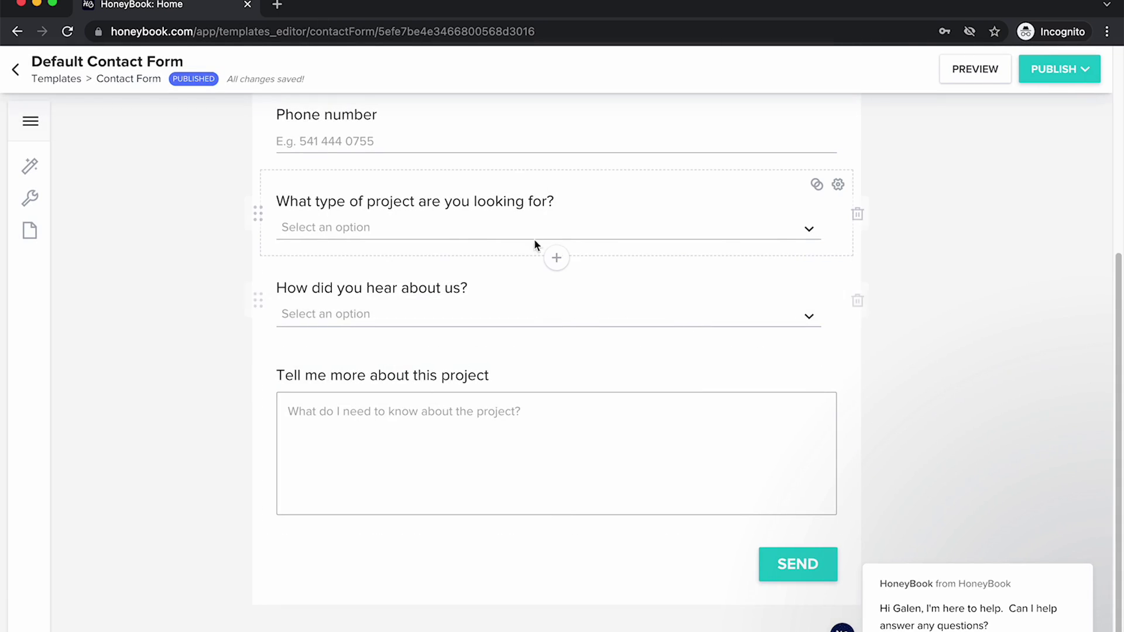
# Step: Check the project-type and how-did-you-hear dropdown options, then publish the form changes
pyautogui.click(815, 236)
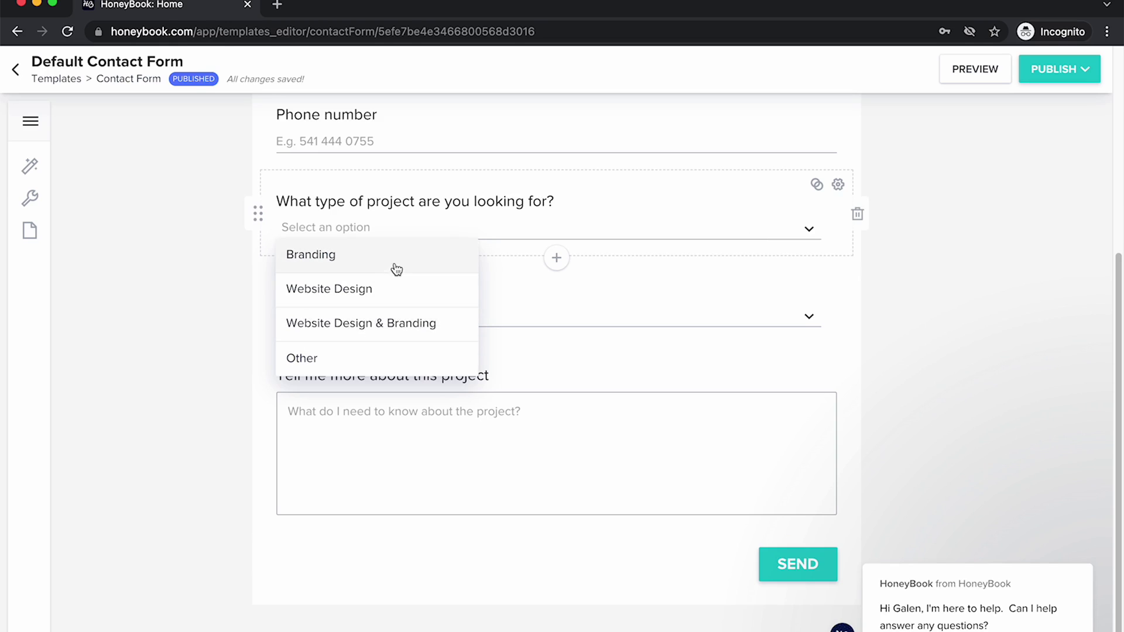
pyautogui.click(568, 283)
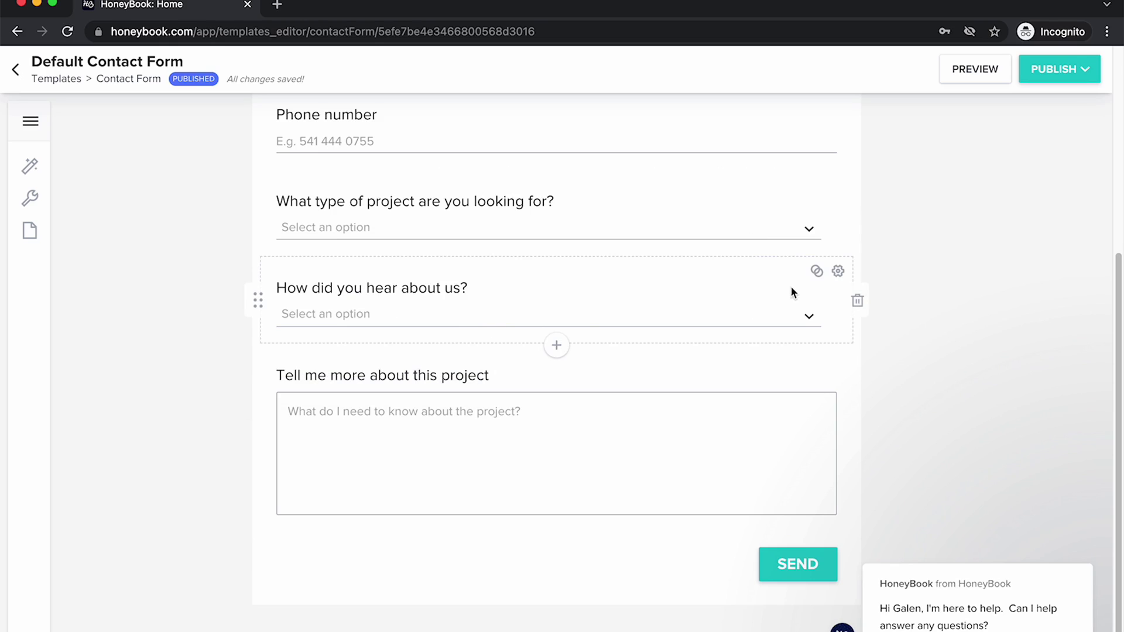
pyautogui.click(808, 317)
pyautogui.scroll(-3, 328, 437)
pyautogui.scroll(-2, 381, 426)
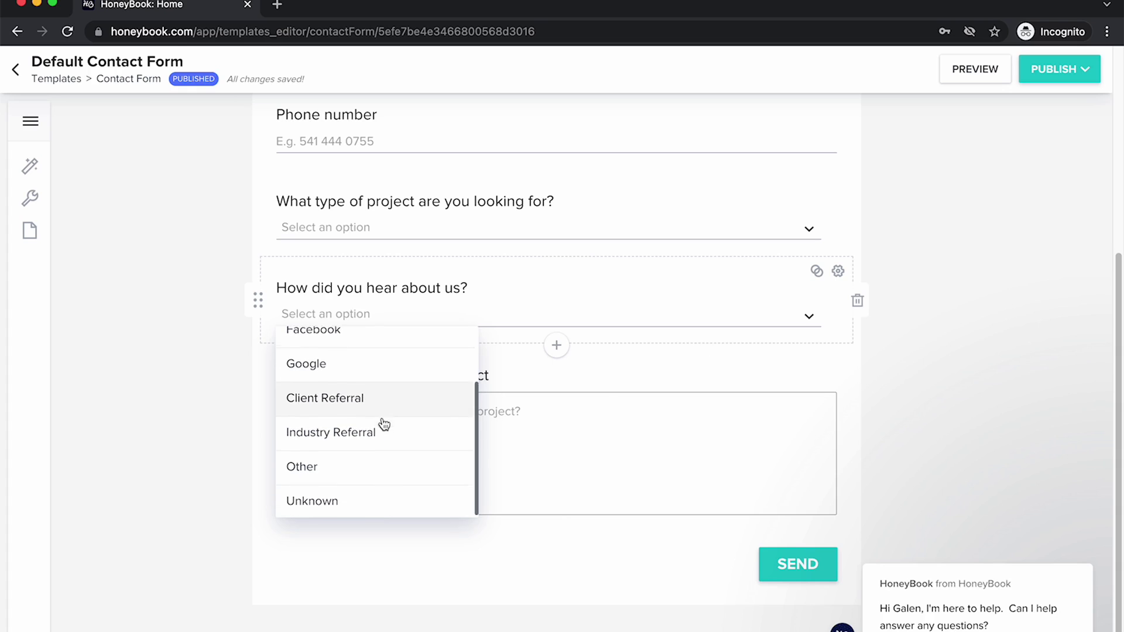
pyautogui.click(947, 378)
pyautogui.scroll(1, 560, 359)
pyautogui.scroll(5, 590, 336)
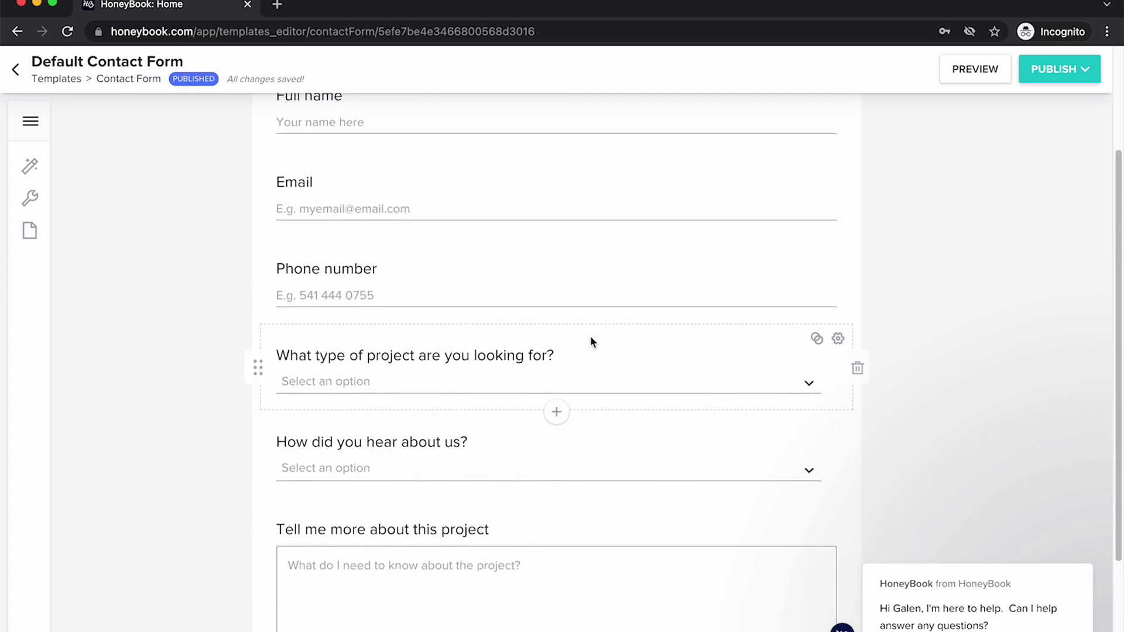
pyautogui.click(791, 179)
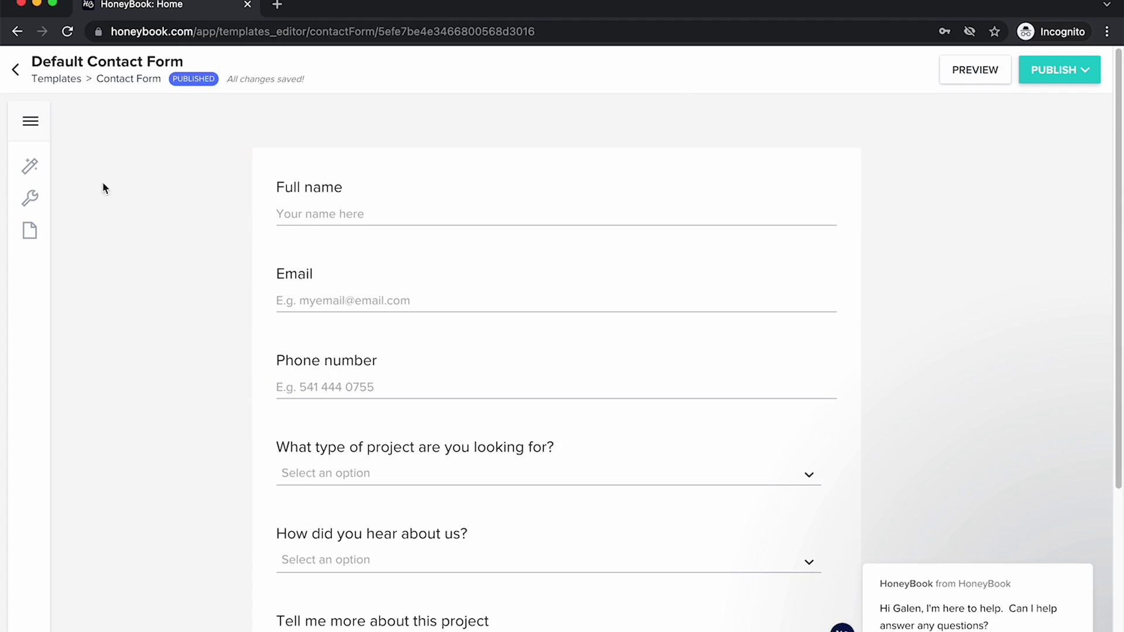
# Step: Review the form's colour swatches under Design > Colors, then return to the Design options
pyautogui.click(30, 170)
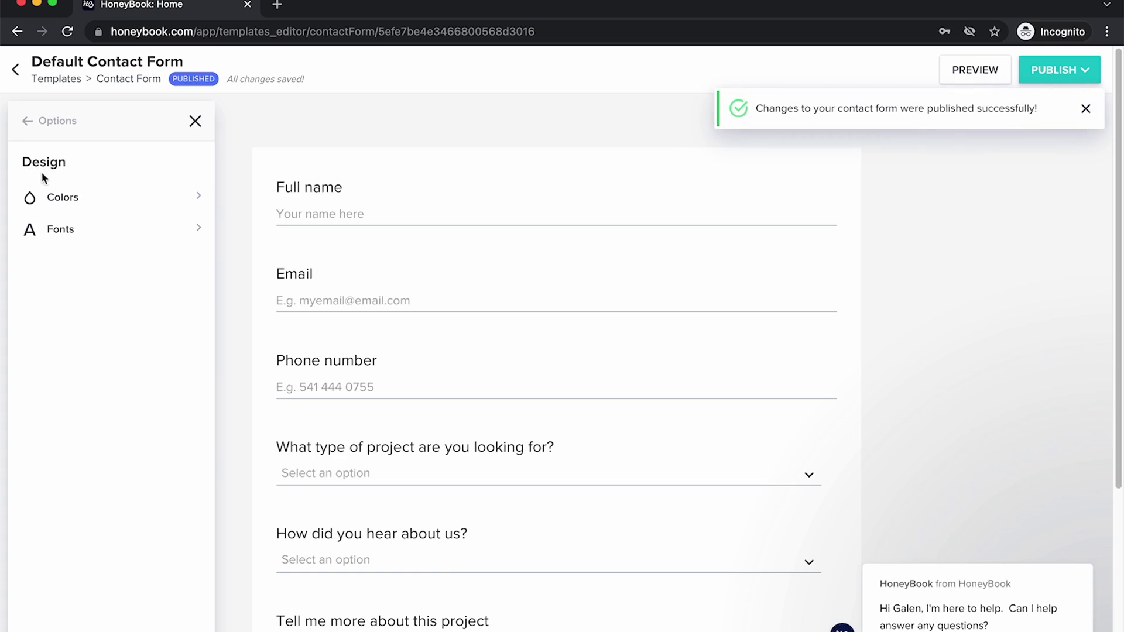
pyautogui.click(86, 196)
pyautogui.scroll(-5, 533, 271)
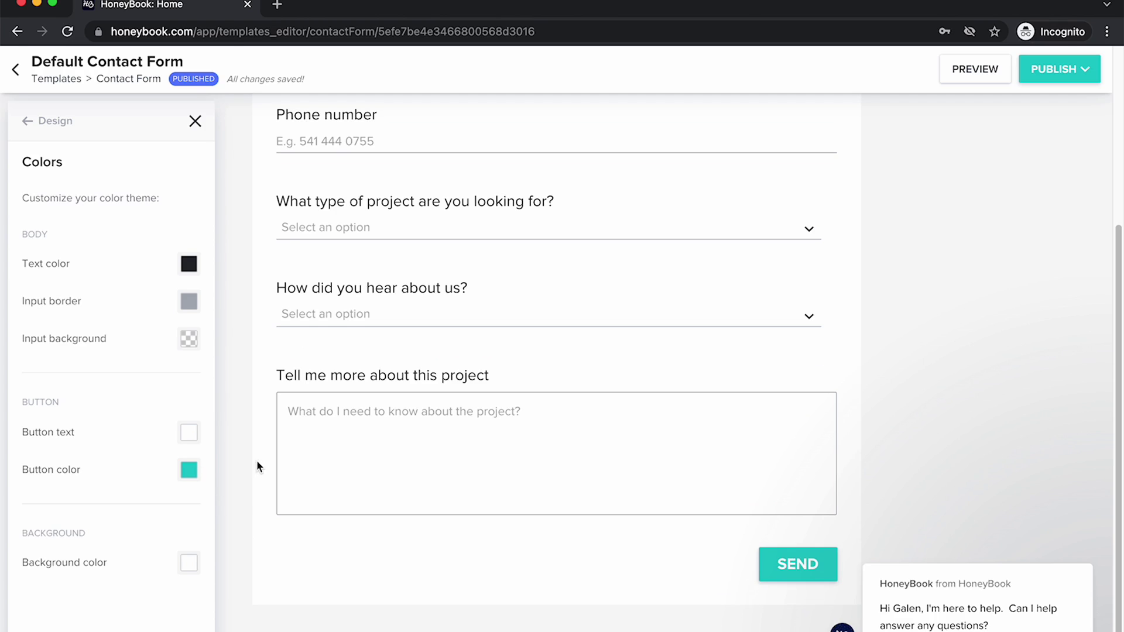
pyautogui.scroll(2, 263, 378)
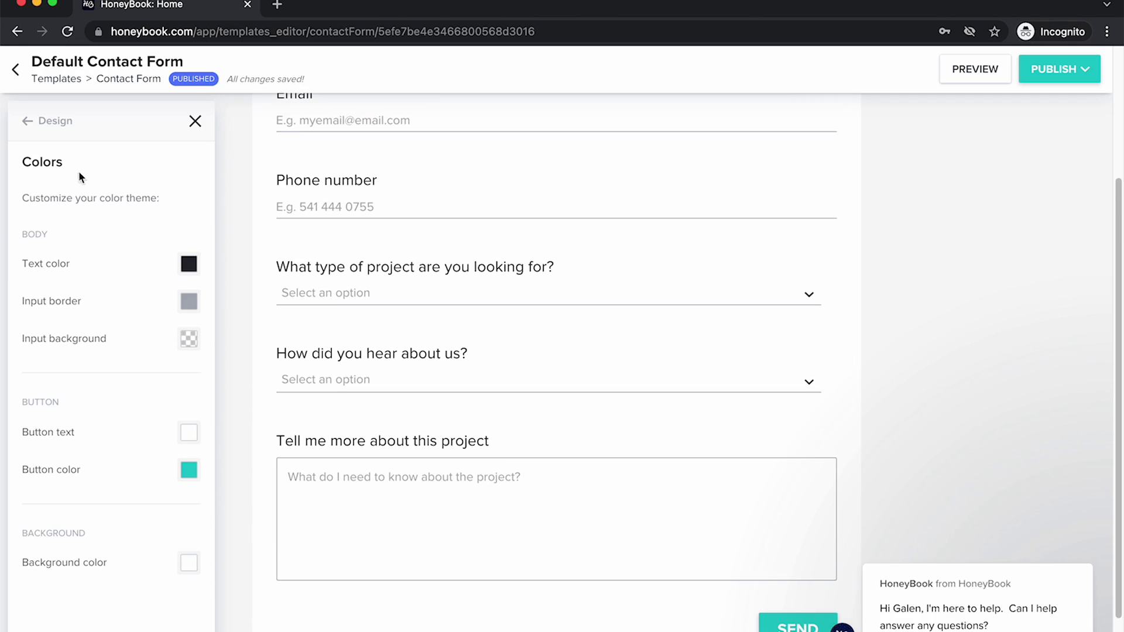
pyautogui.click(29, 123)
# Step: Set the contact form's Body Font to Montserrat in the Fonts settings
pyautogui.click(79, 227)
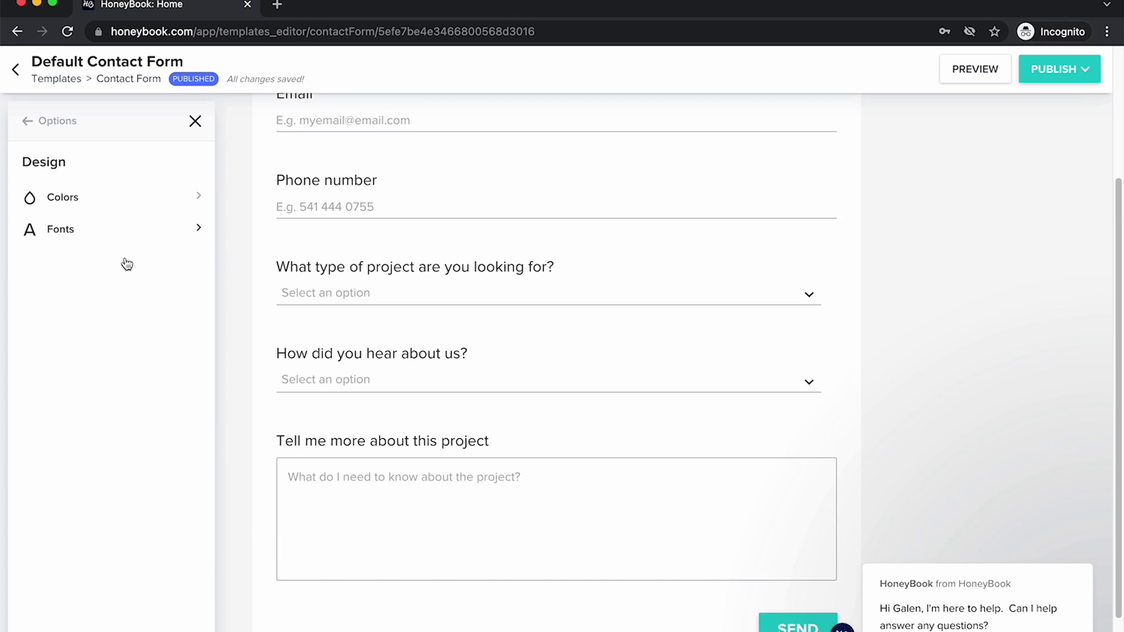
pyautogui.click(122, 272)
pyautogui.scroll(-10, 161, 334)
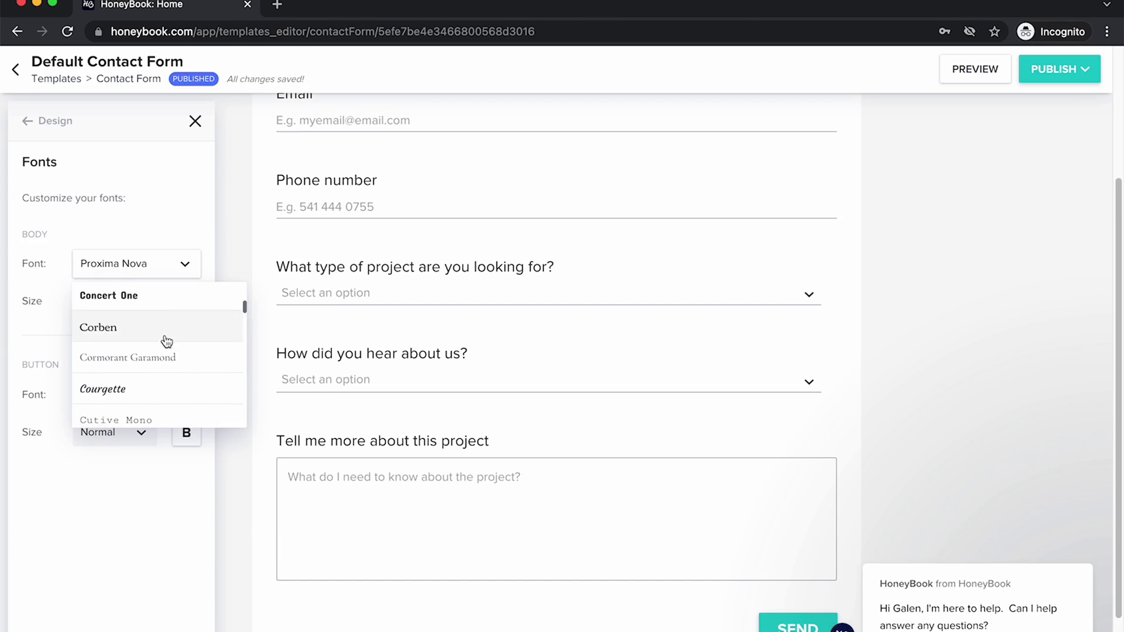
pyautogui.scroll(-2, 173, 352)
pyautogui.scroll(5, 170, 346)
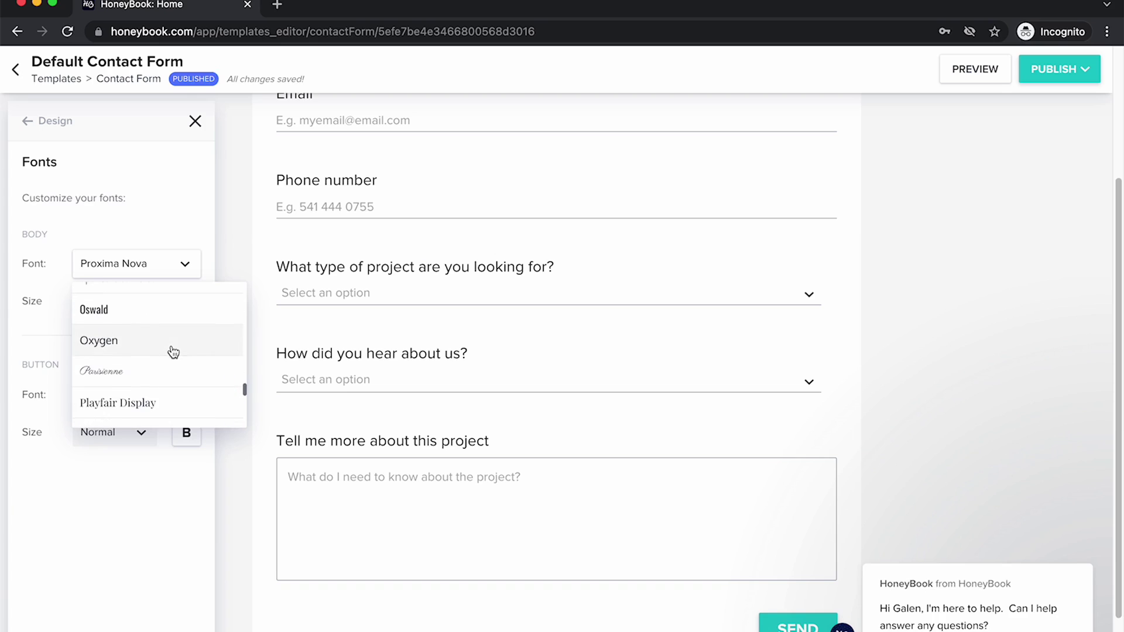
pyautogui.scroll(3, 170, 344)
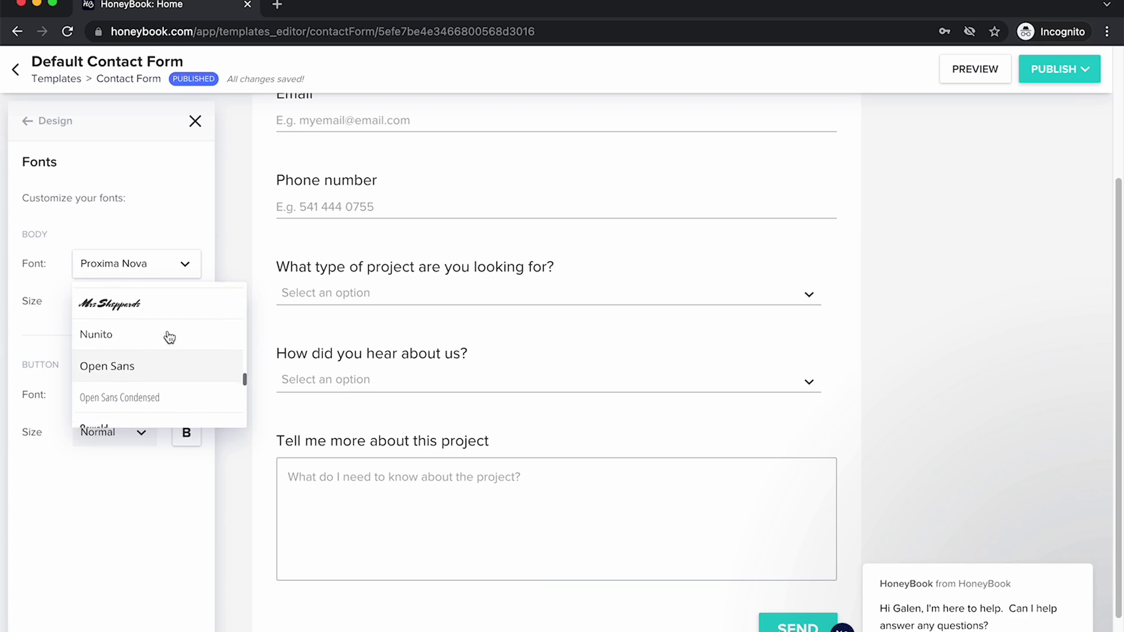
pyautogui.scroll(1, 170, 333)
pyautogui.click(170, 323)
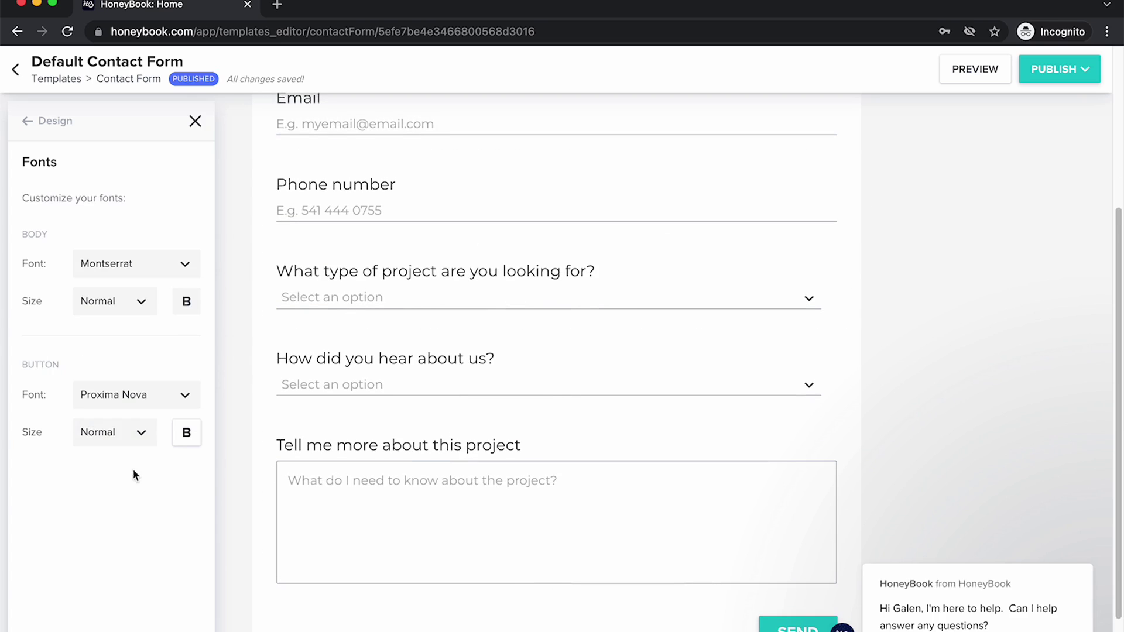
pyautogui.scroll(2, 434, 417)
pyautogui.scroll(4, 433, 417)
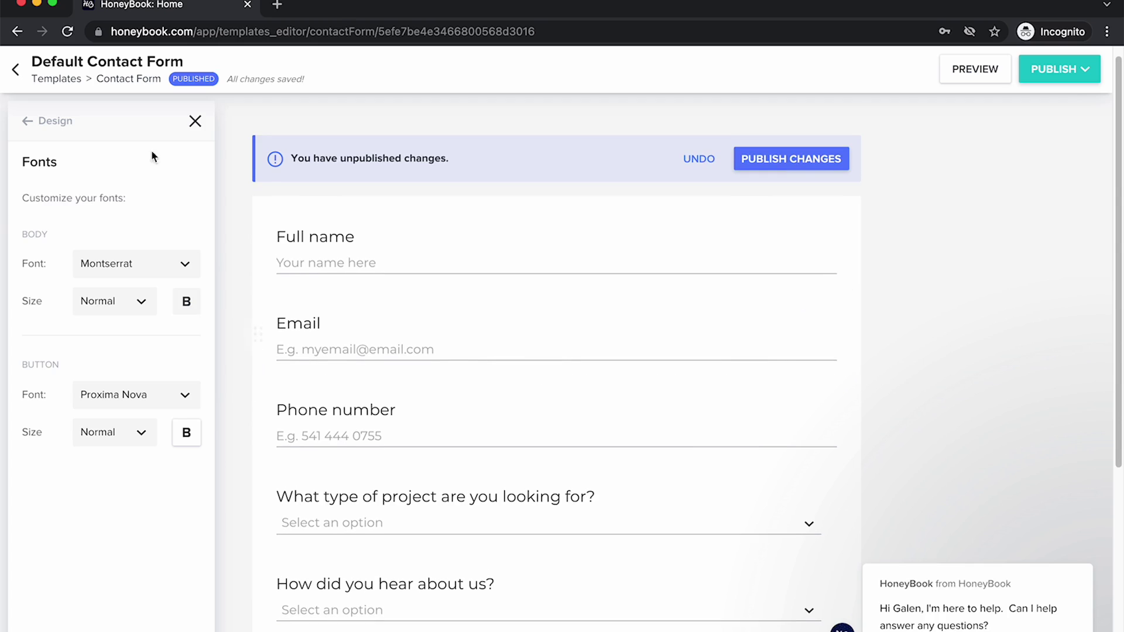
pyautogui.click(44, 121)
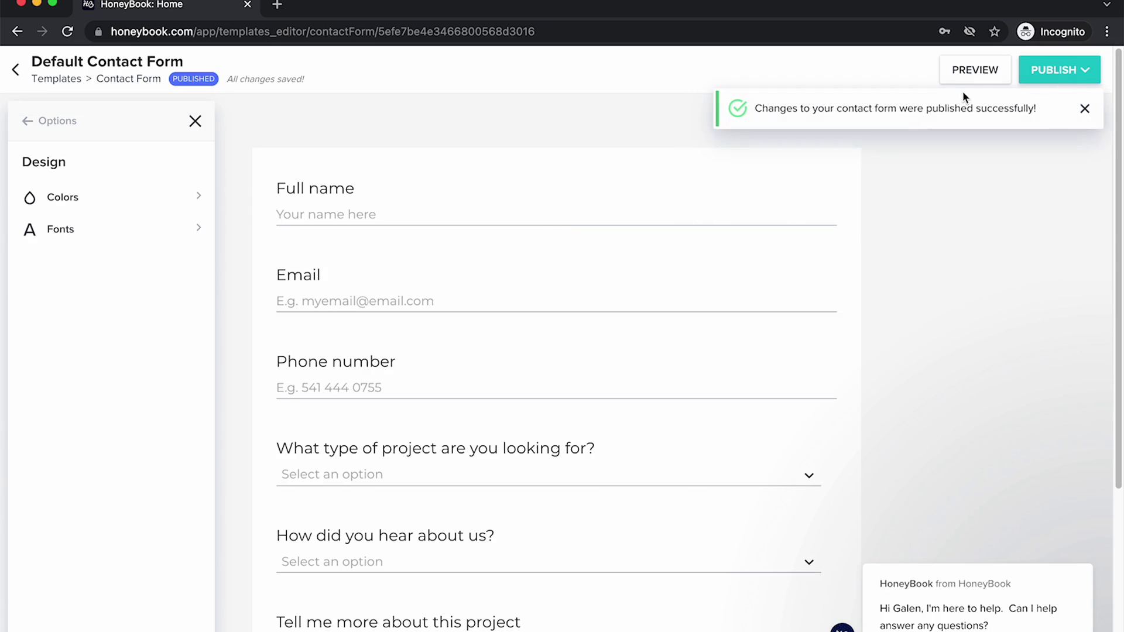
# Step: Preview the form as a client sees it, then copy its embed code
pyautogui.click(972, 73)
pyautogui.scroll(-2, 575, 308)
pyautogui.scroll(2, 576, 305)
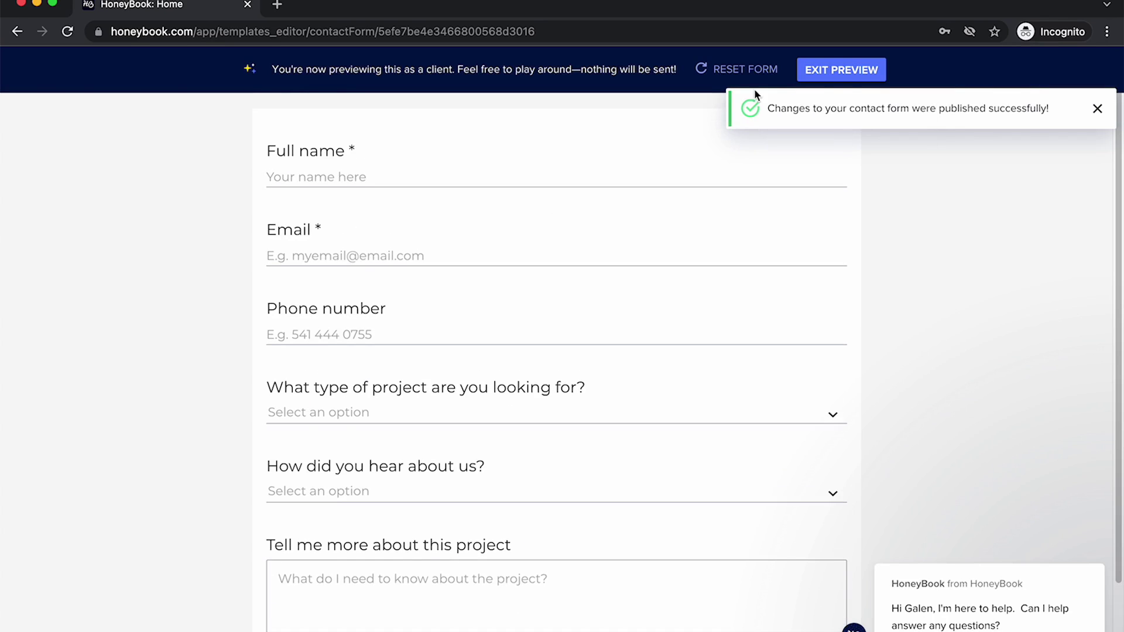
pyautogui.click(850, 72)
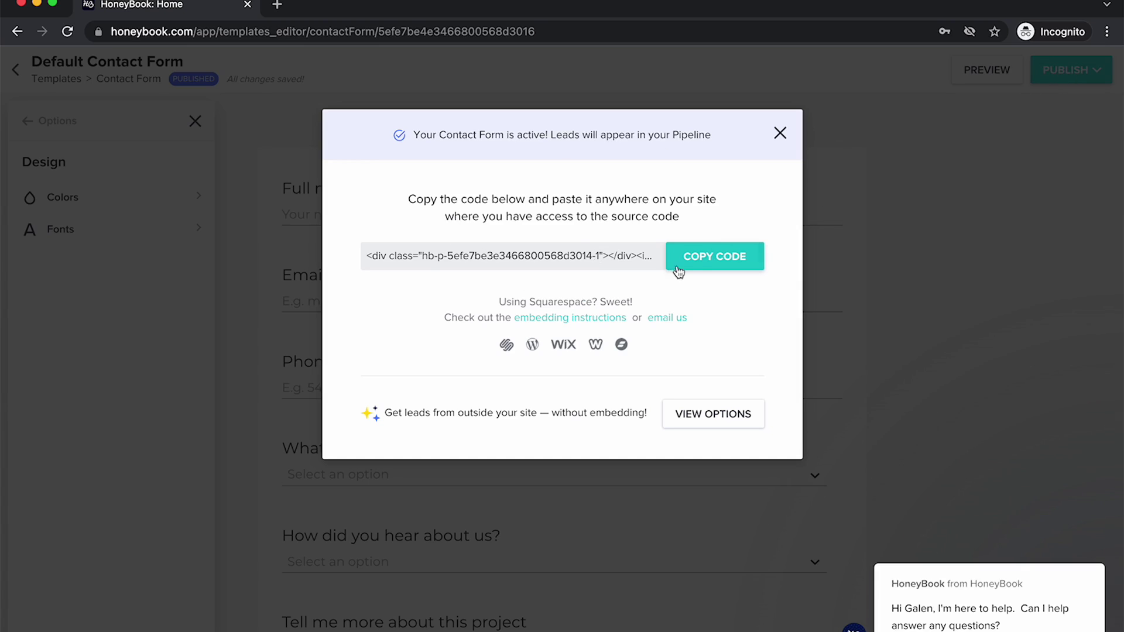
pyautogui.click(707, 256)
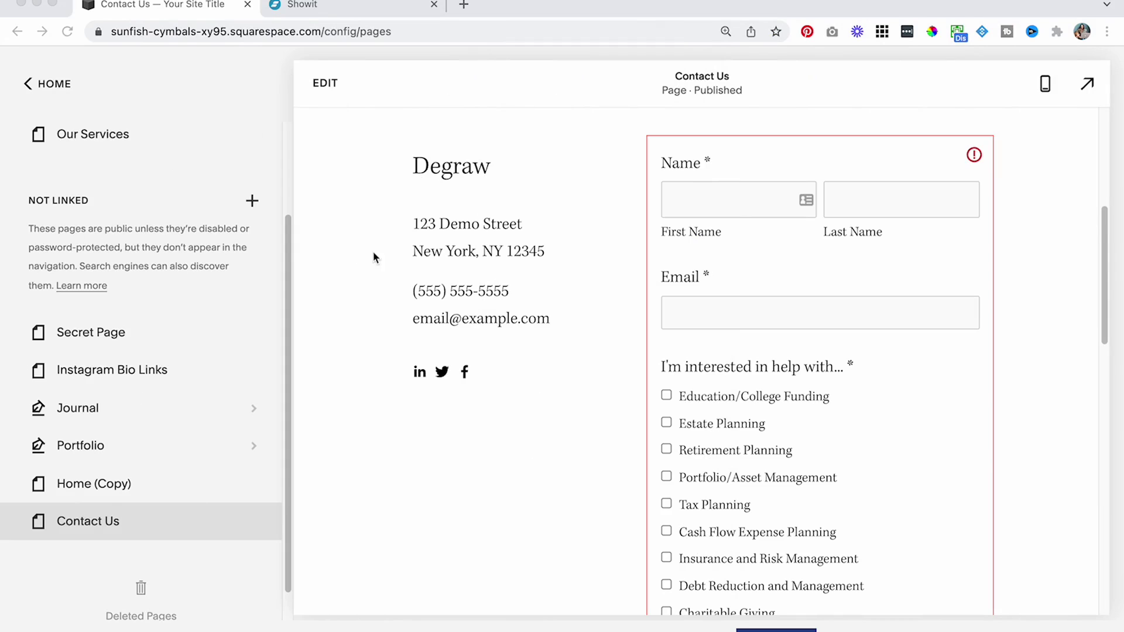
# Step: Edit the Contact Us page and delete its existing built-in form block
pyautogui.scroll(6, 505, 210)
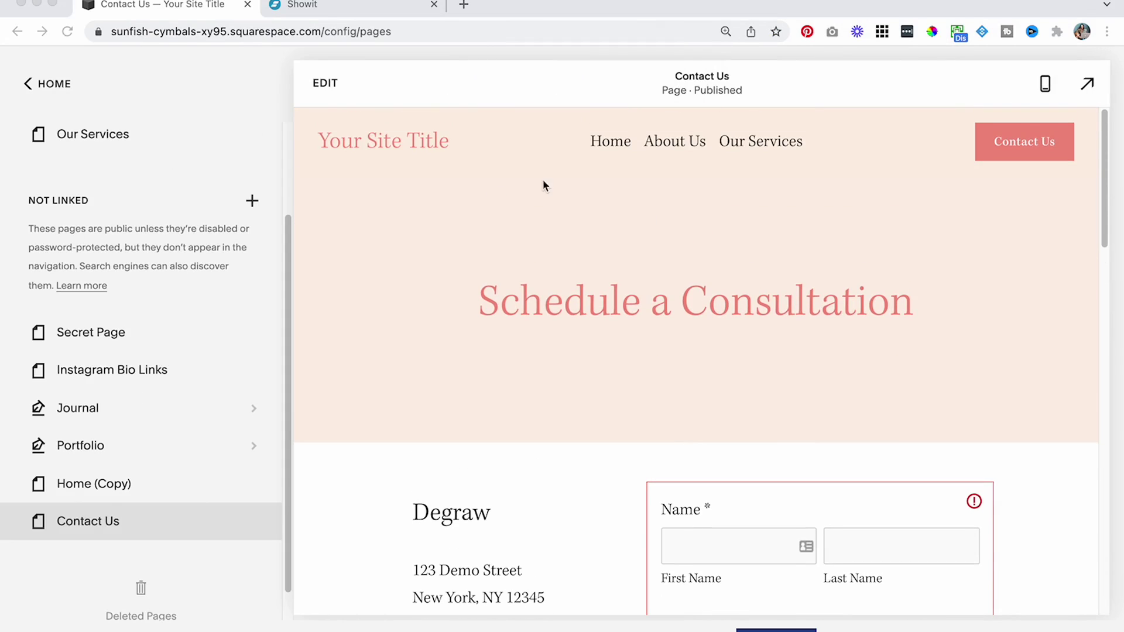
pyautogui.click(321, 88)
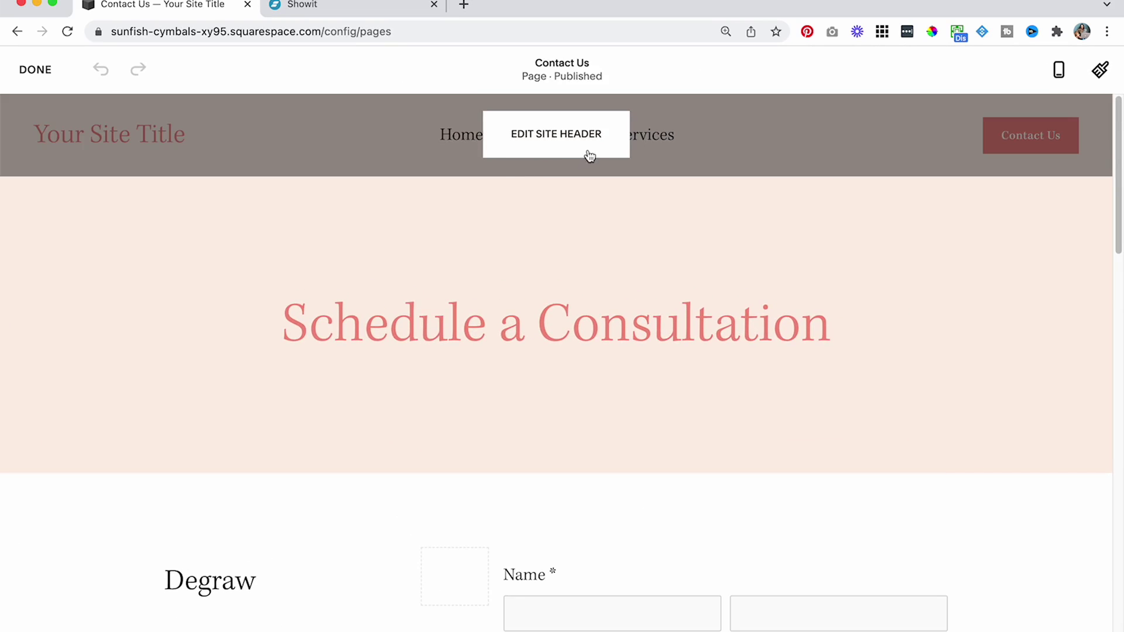
pyautogui.scroll(-2, 600, 156)
pyautogui.moveTo(599, 154)
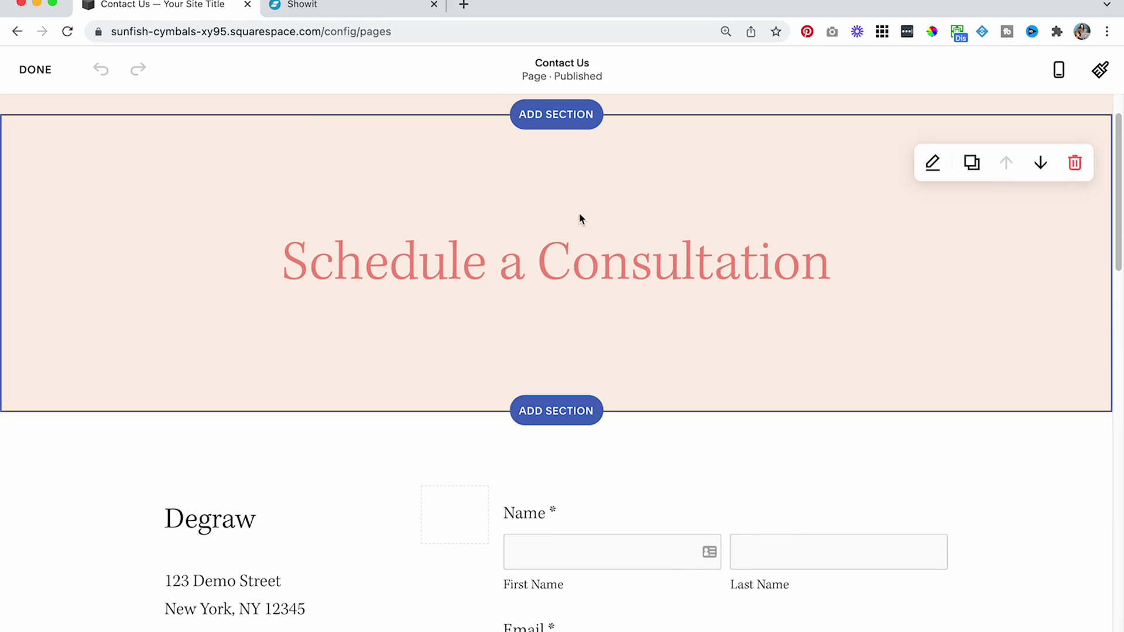
pyautogui.scroll(-5, 635, 196)
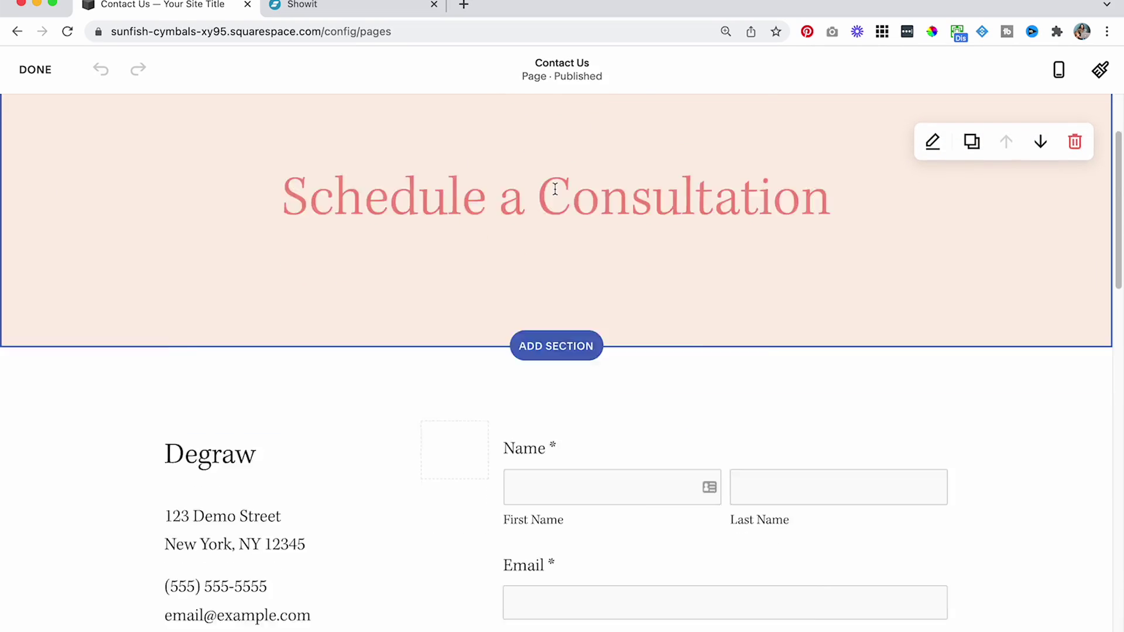
pyautogui.moveTo(598, 246)
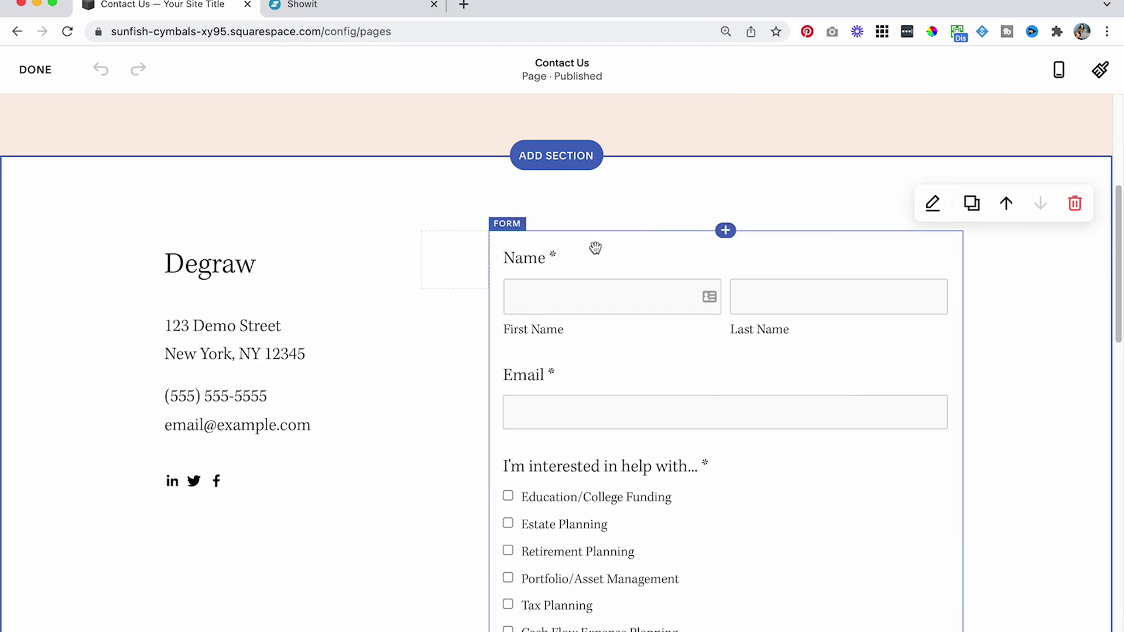
pyautogui.scroll(-7, 648, 298)
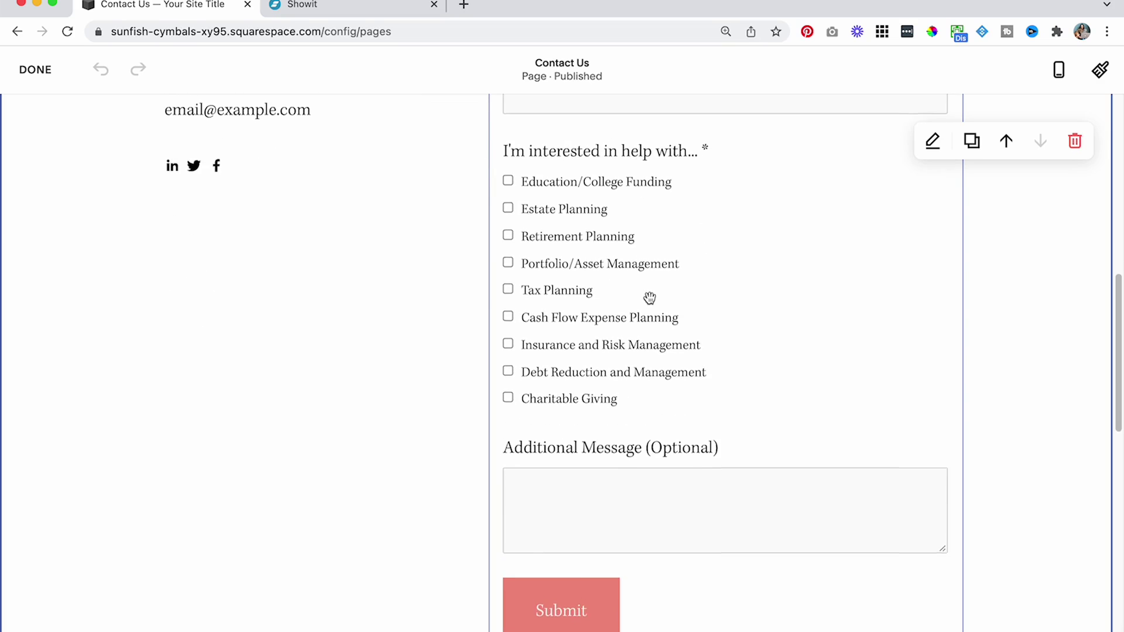
pyautogui.scroll(3, 680, 304)
pyautogui.scroll(3, 690, 304)
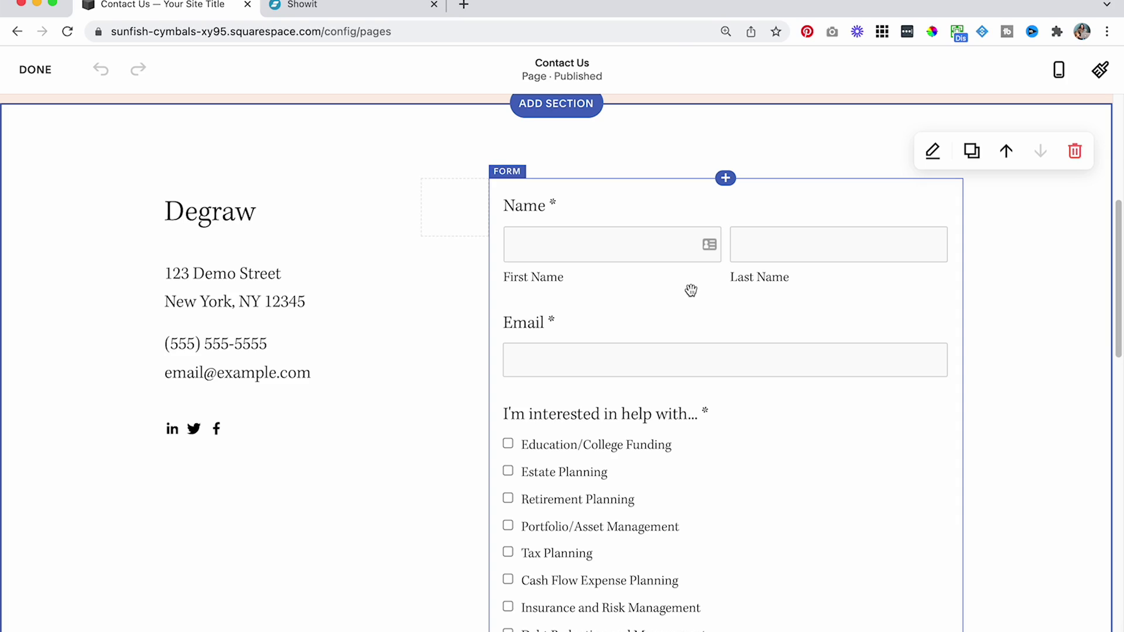
pyautogui.click(750, 227)
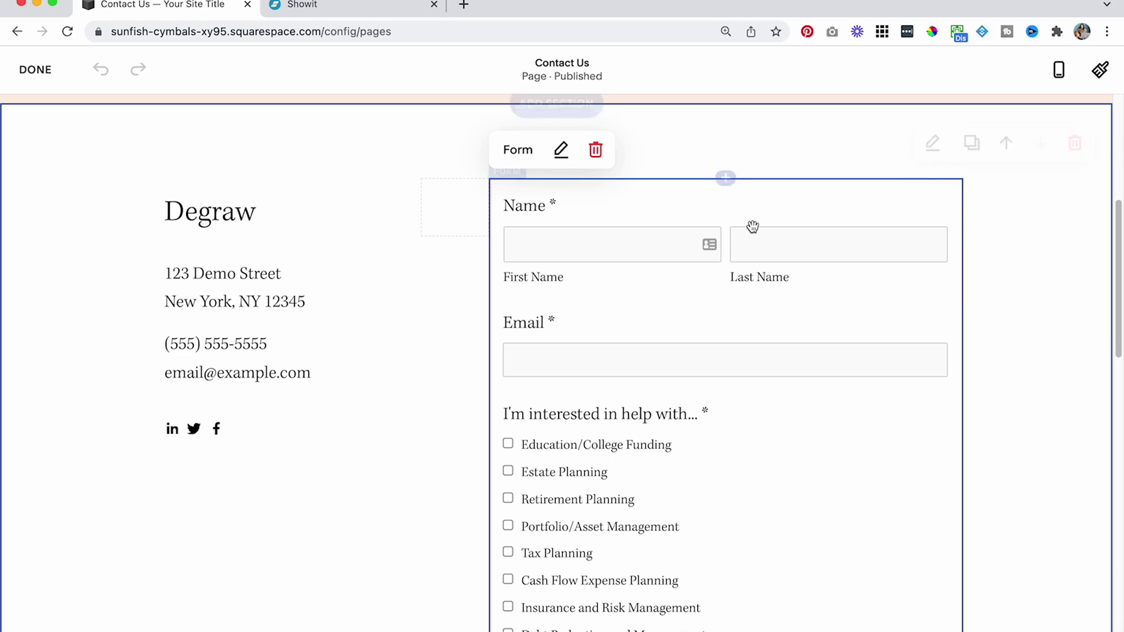
pyautogui.click(597, 151)
pyautogui.click(657, 410)
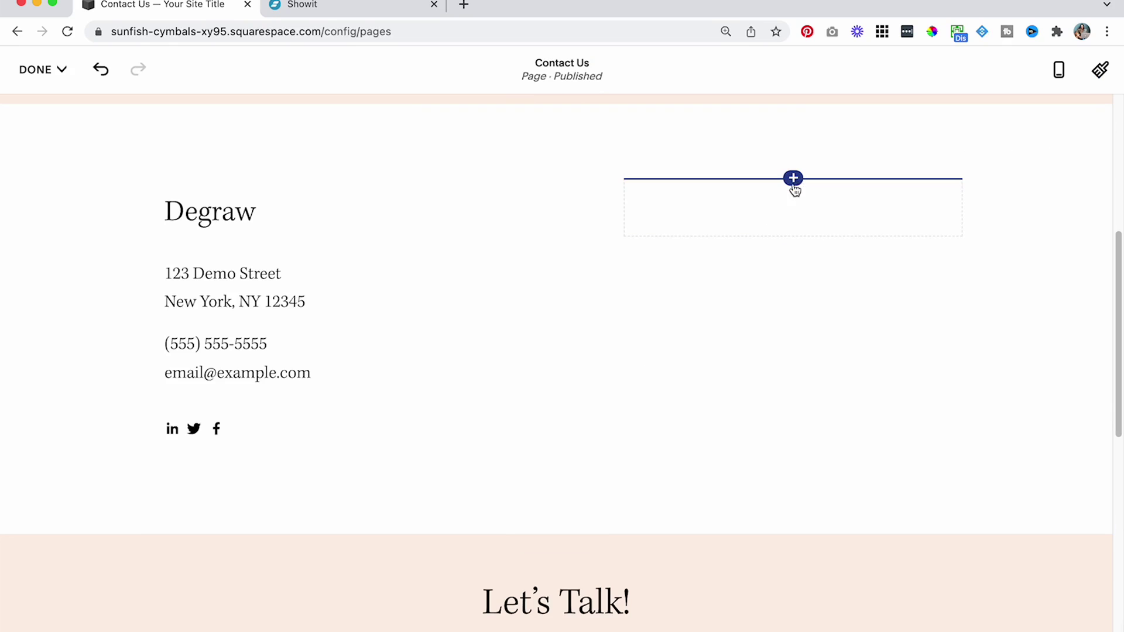
# Step: Add a Code block in the empty spot and paste the HoneyBook embed snippet
pyautogui.click(794, 185)
pyautogui.scroll(-1, 919, 346)
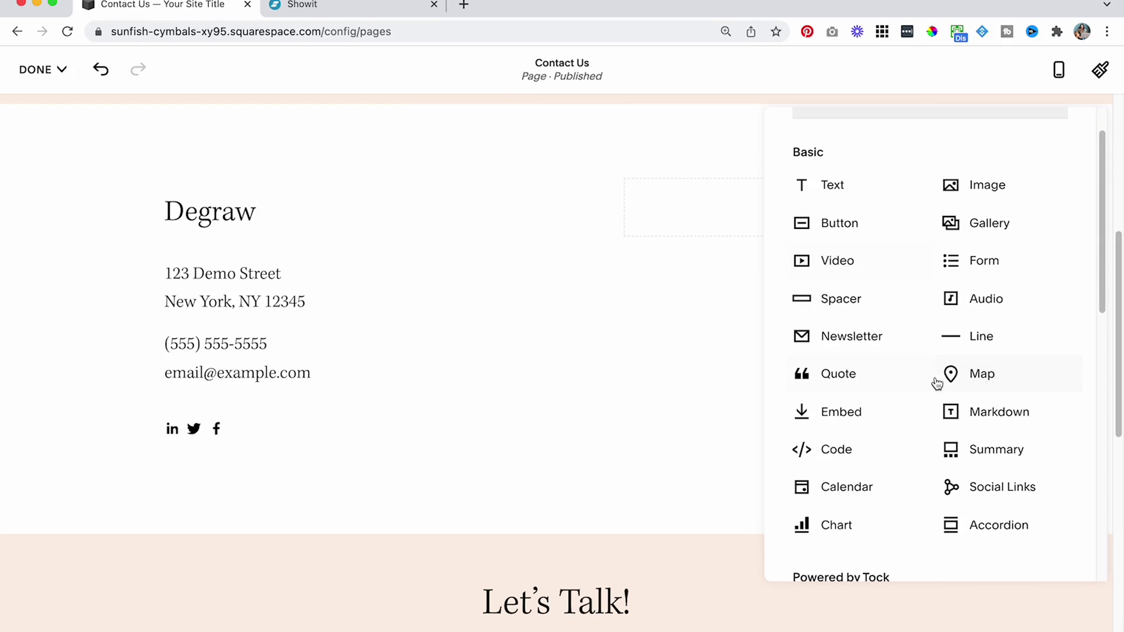
pyautogui.click(861, 444)
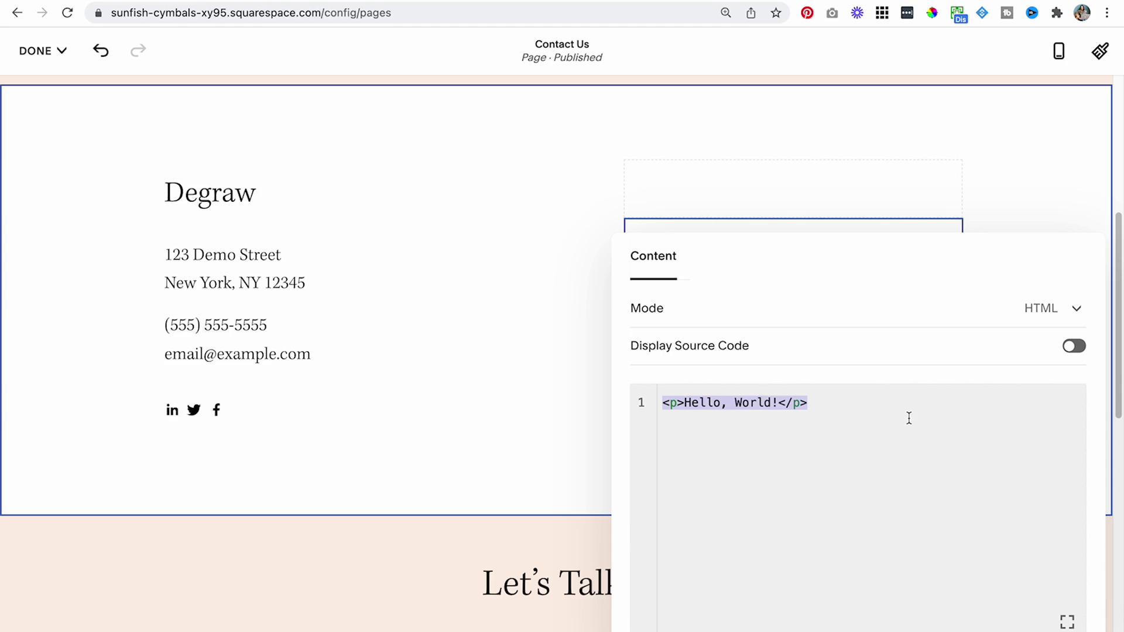
pyautogui.press('super+v')
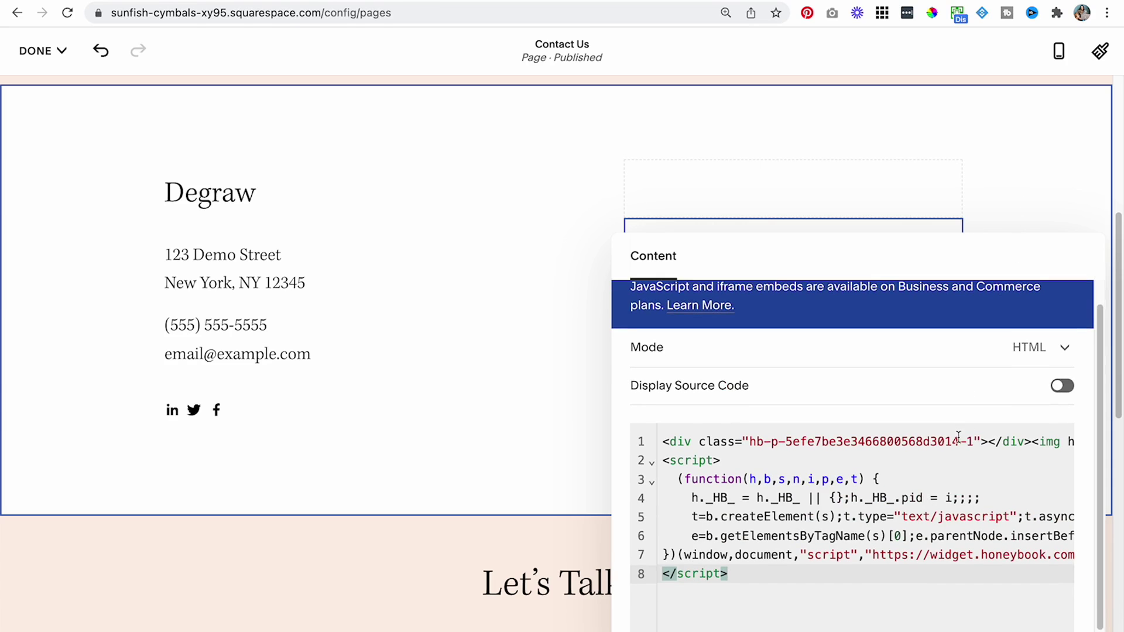
pyautogui.click(1024, 224)
# Step: Move the code block beside the Degraw details, widen it, and save the page
pyautogui.moveTo(793, 244); pyautogui.dragTo(944, 196)
pyautogui.click(685, 201)
pyautogui.moveTo(624, 188); pyautogui.dragTo(478, 186)
pyautogui.moveTo(683, 173); pyautogui.dragTo(508, 186)
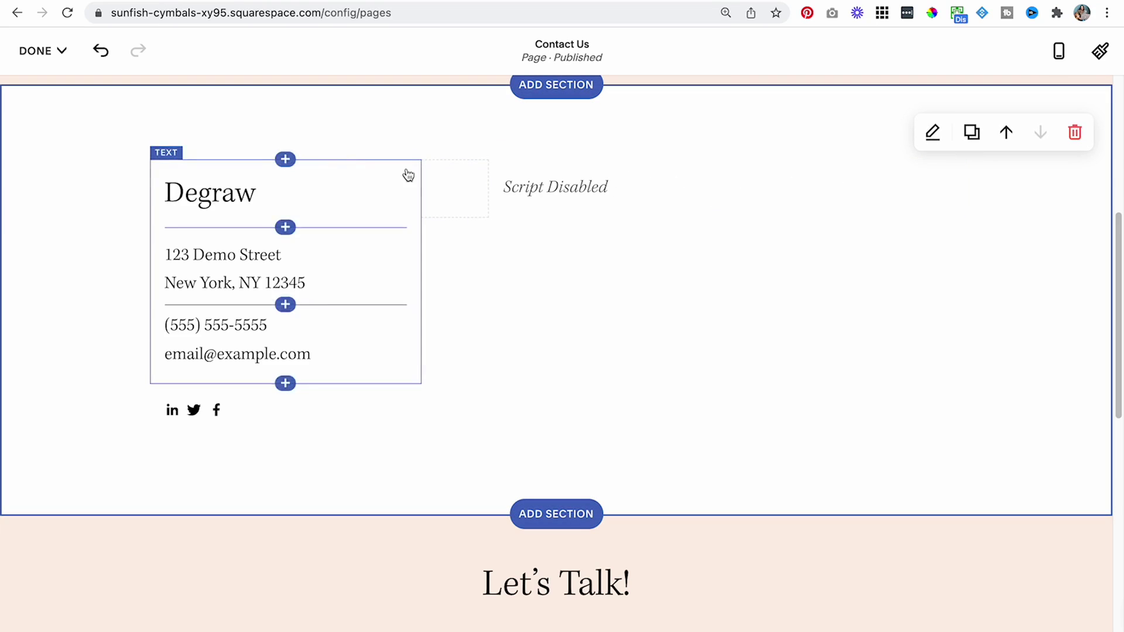
pyautogui.click(36, 50)
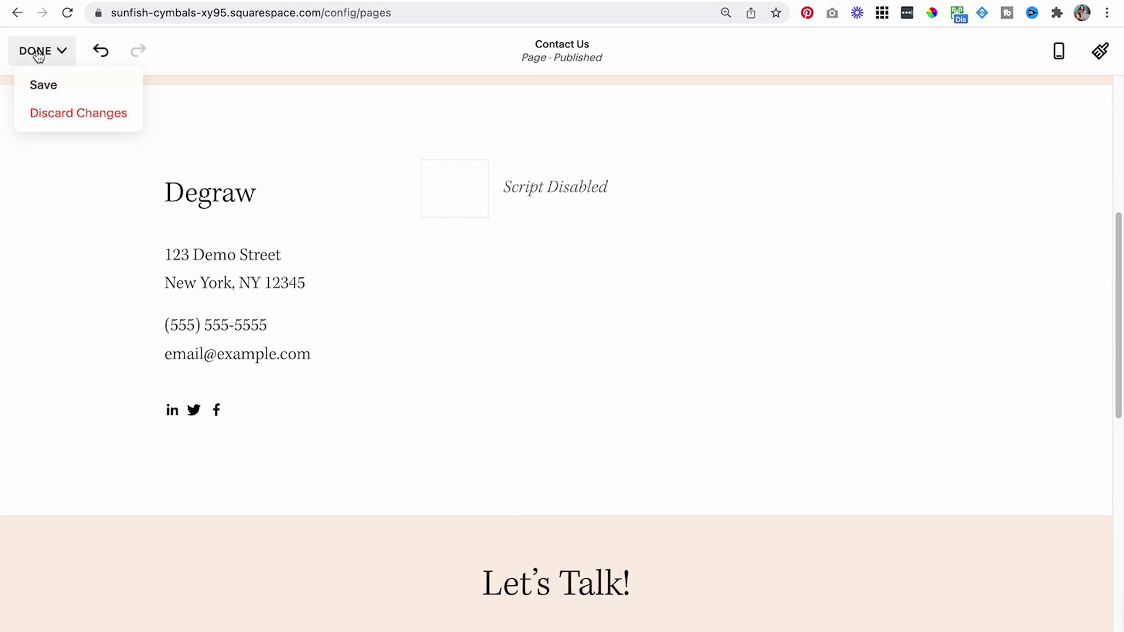
pyautogui.click(39, 84)
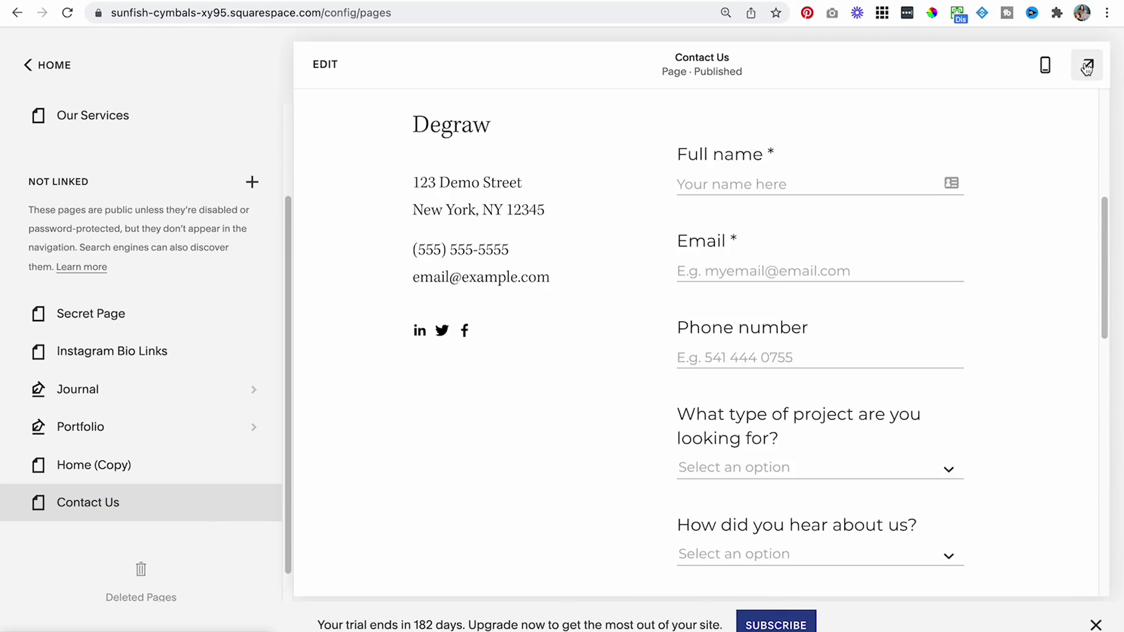
# Step: Scroll through the full-screen preview of Contact Us with the embedded HoneyBook form
pyautogui.click(1086, 66)
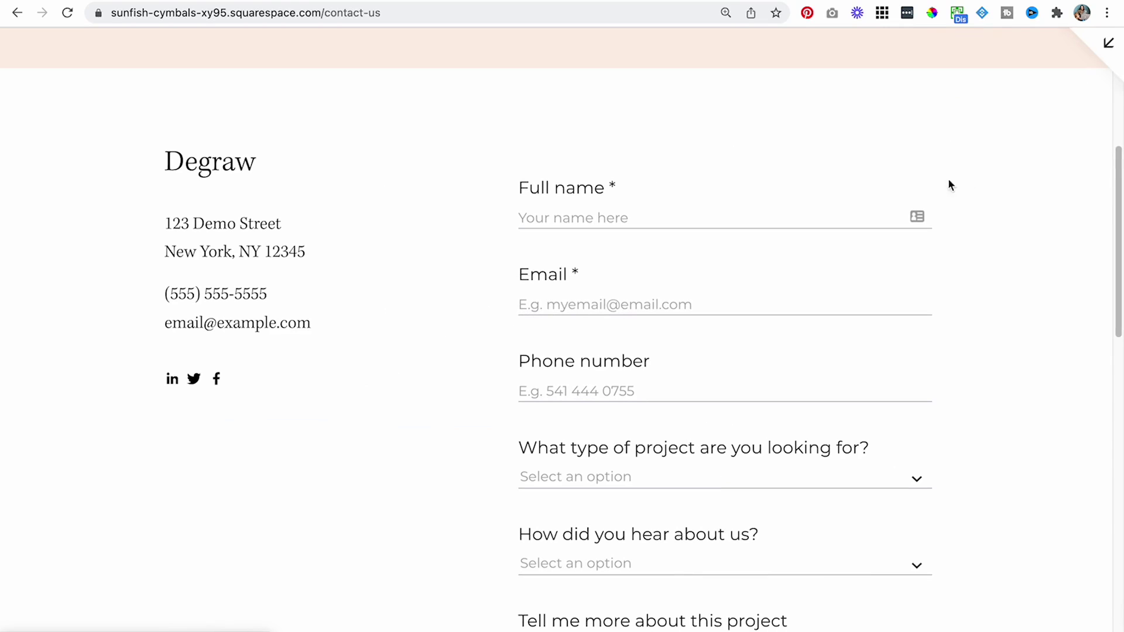
pyautogui.scroll(-6, 628, 186)
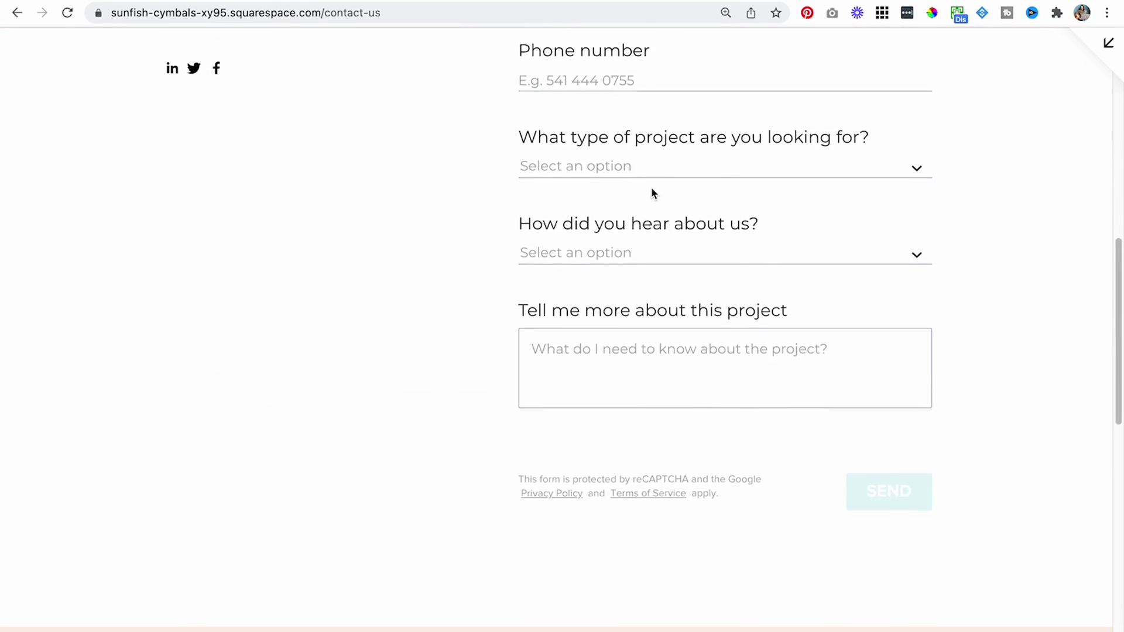
pyautogui.scroll(3, 921, 340)
pyautogui.scroll(8, 921, 339)
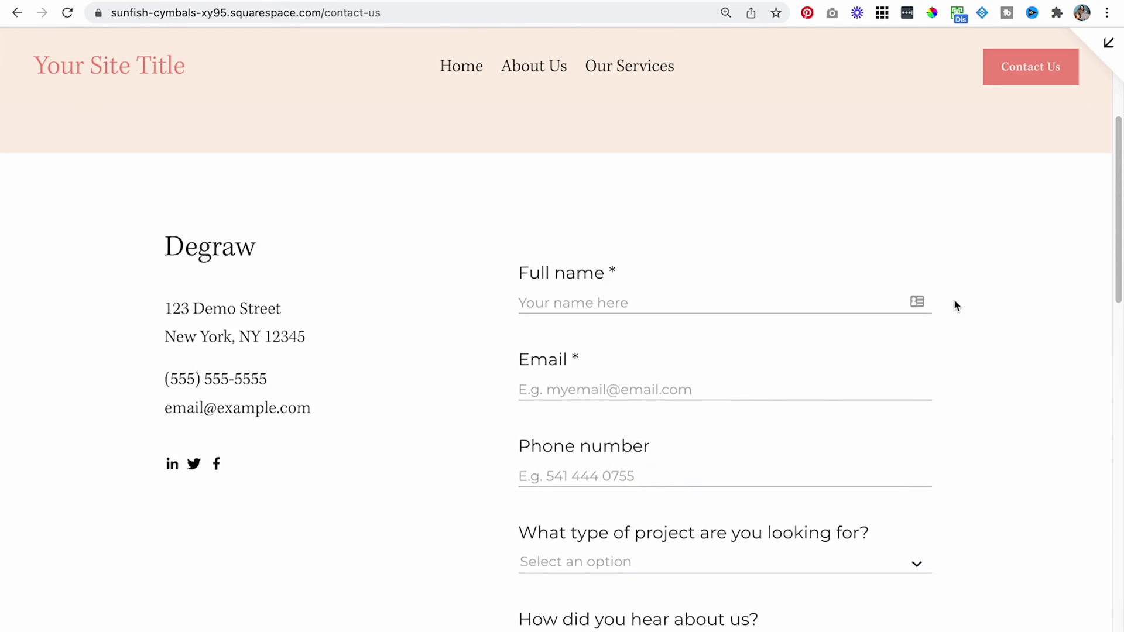
pyautogui.scroll(-3, 555, 316)
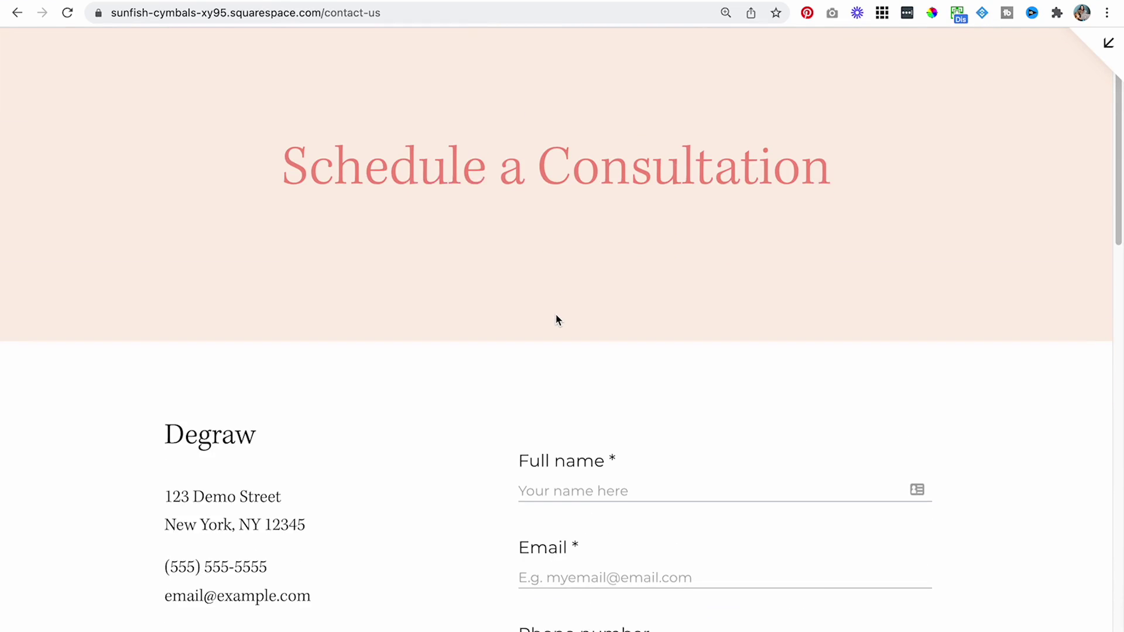
pyautogui.scroll(-3, 674, 312)
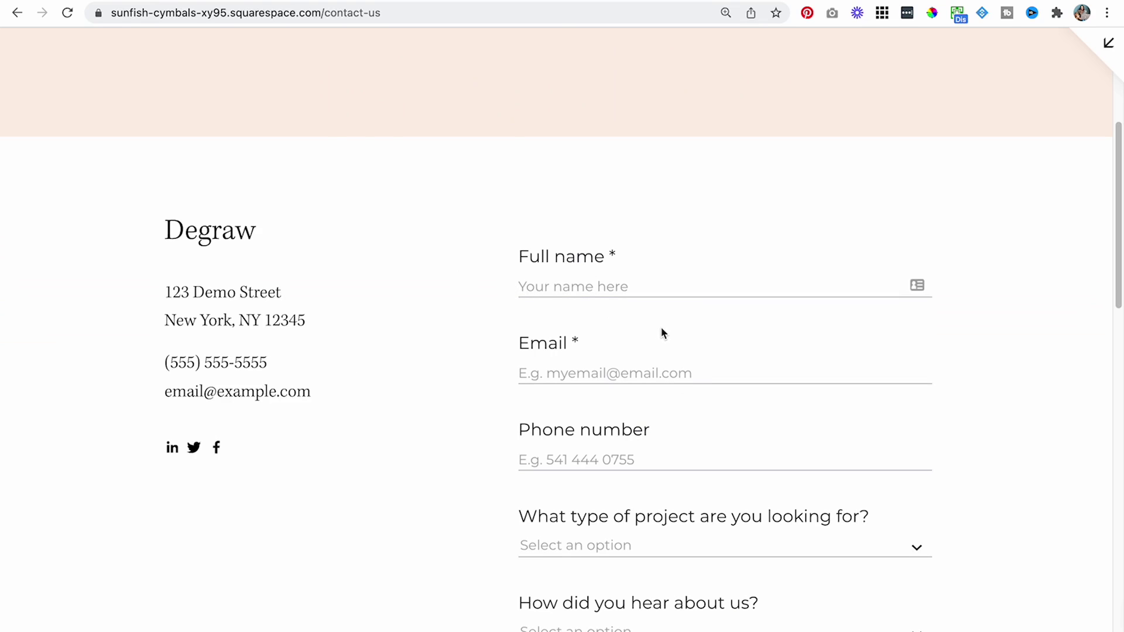
pyautogui.scroll(-3, 650, 322)
pyautogui.scroll(-2, 656, 332)
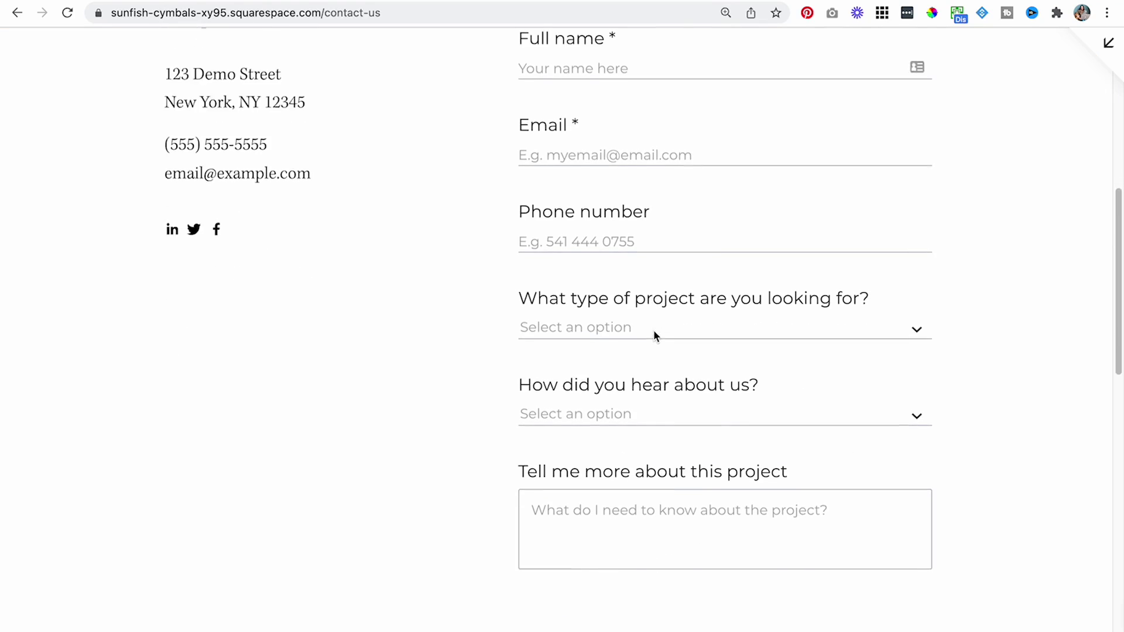
pyautogui.scroll(6, 657, 343)
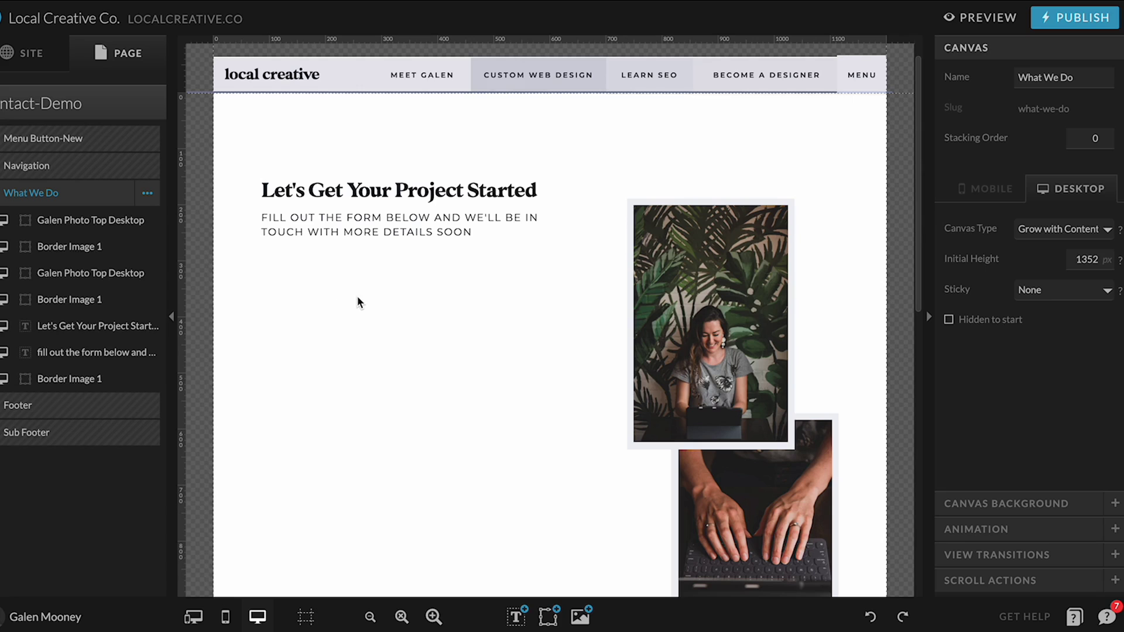
# Step: Add an Embed Code box under the Let's Get Your Project Started heading, sized 500 × 695
pyautogui.click(171, 318)
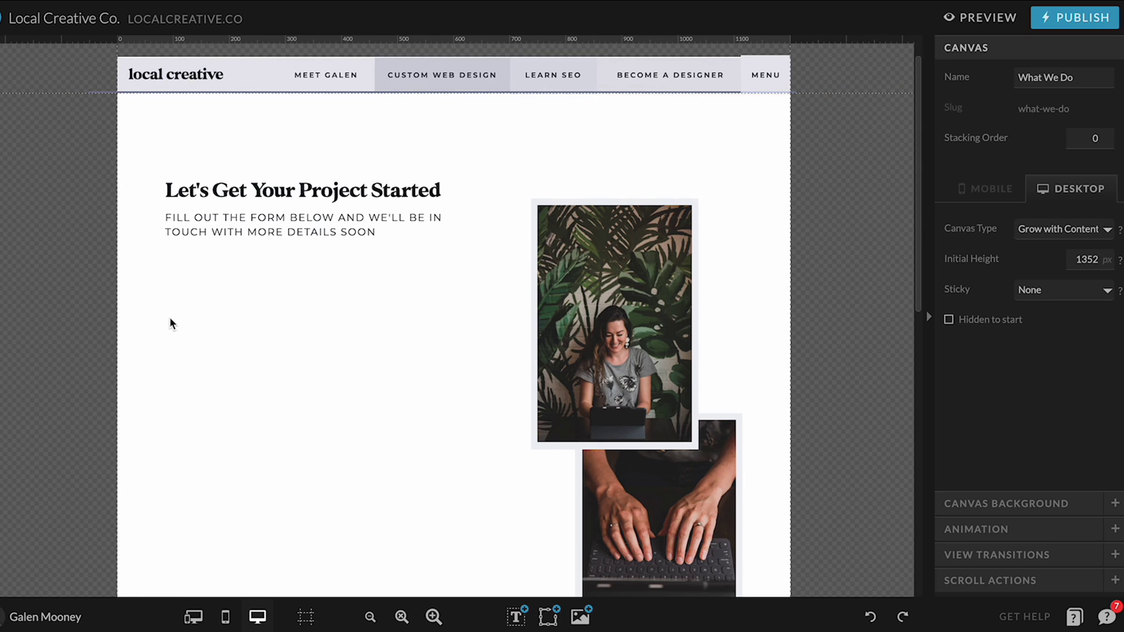
pyautogui.click(550, 615)
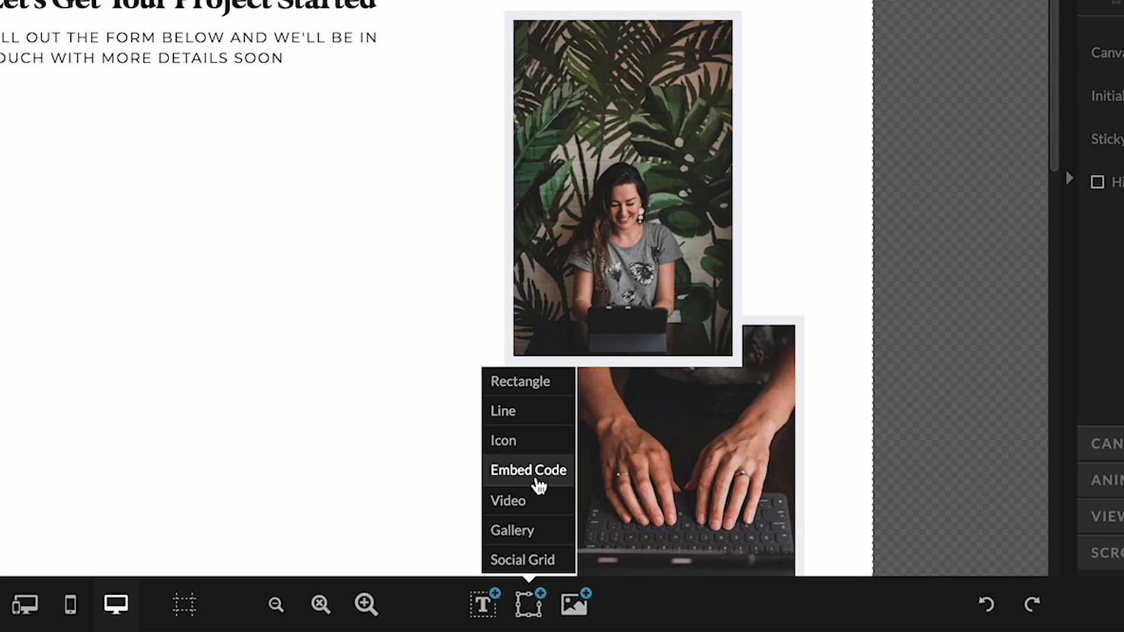
pyautogui.click(537, 474)
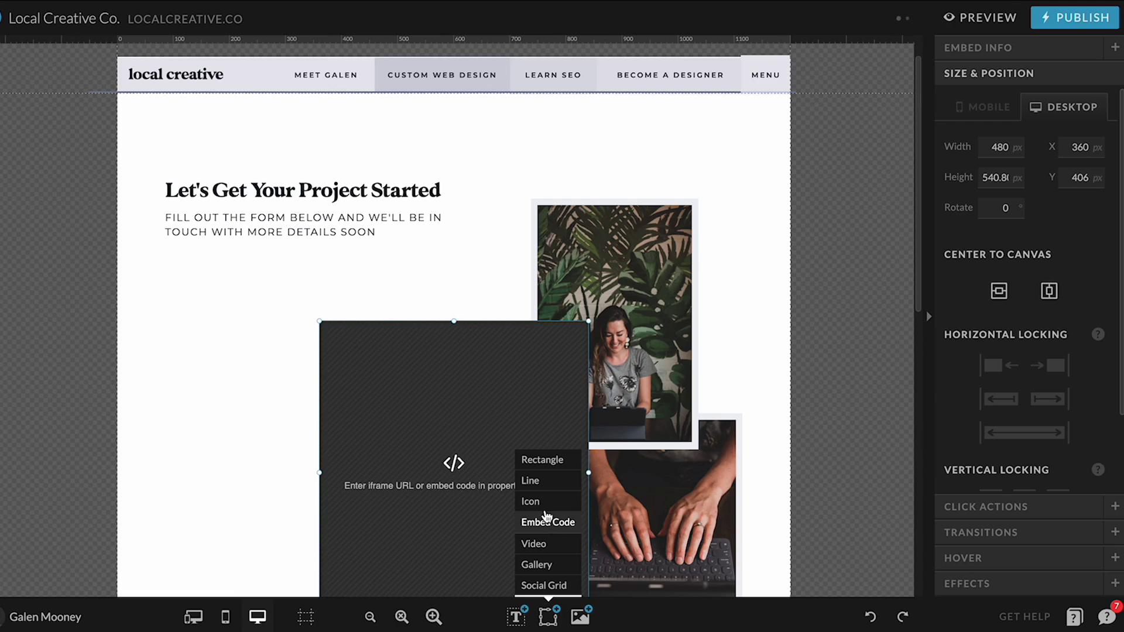
pyautogui.moveTo(492, 443); pyautogui.dragTo(334, 371)
pyautogui.moveTo(430, 401); pyautogui.dragTo(441, 401)
pyautogui.scroll(-3, 327, 401)
pyautogui.moveTo(300, 369); pyautogui.dragTo(301, 457)
pyautogui.scroll(3, 309, 447)
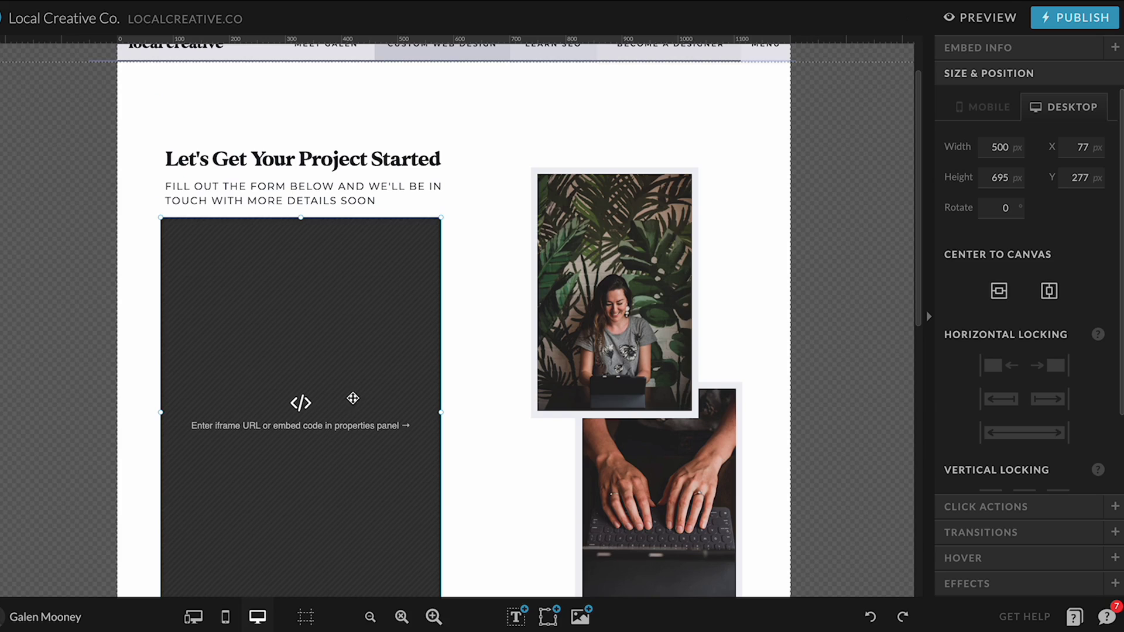
pyautogui.moveTo(319, 300); pyautogui.dragTo(318, 297)
# Step: Paste the HoneyBook contact form code into the embed box, save it, and generate a site preview
pyautogui.doubleClick(317, 297)
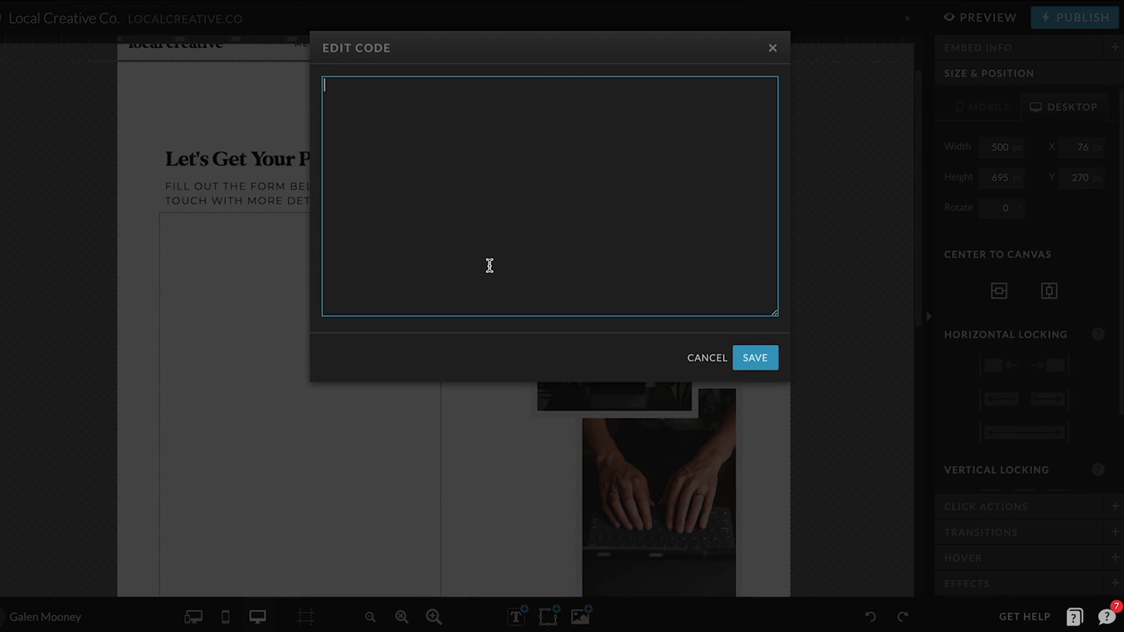
pyautogui.hotkey('ctrl', 'v')
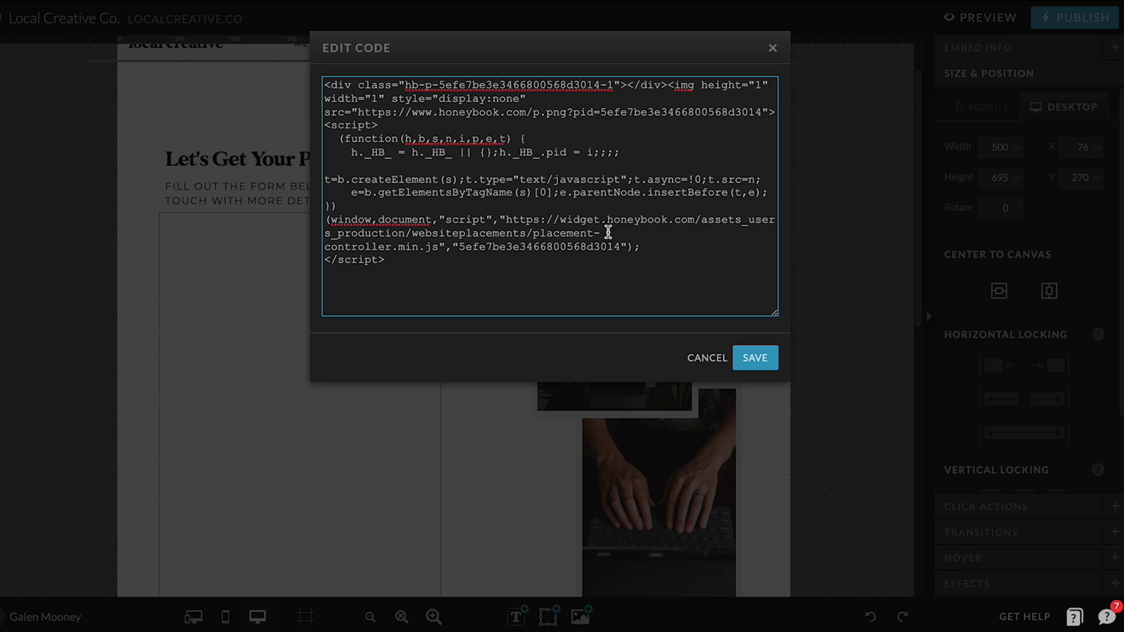
pyautogui.click(755, 358)
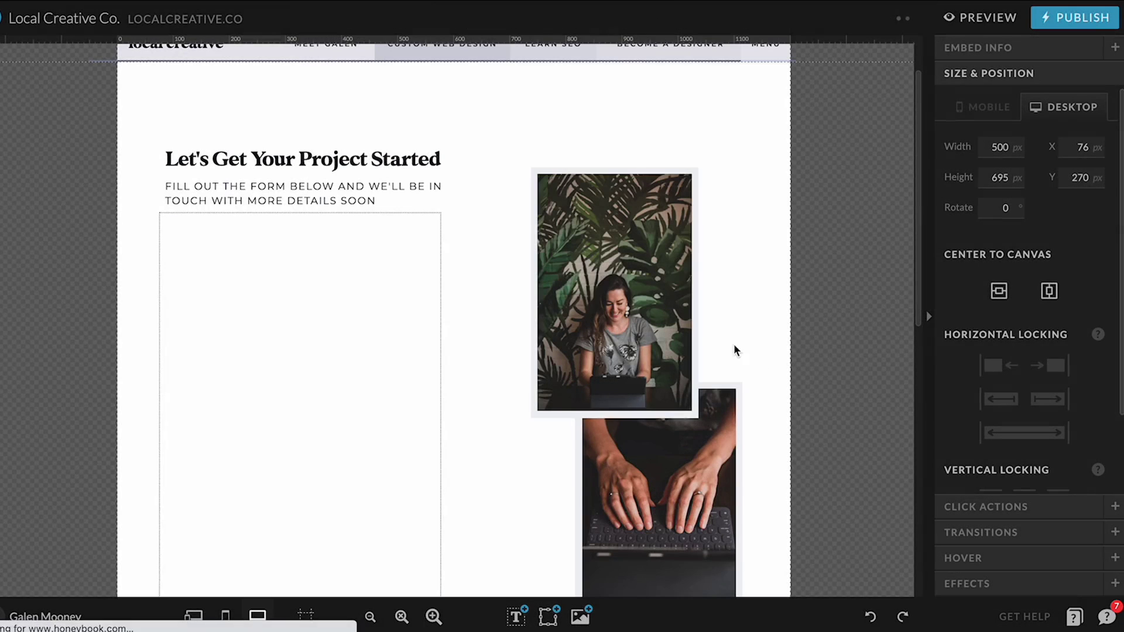
pyautogui.click(497, 263)
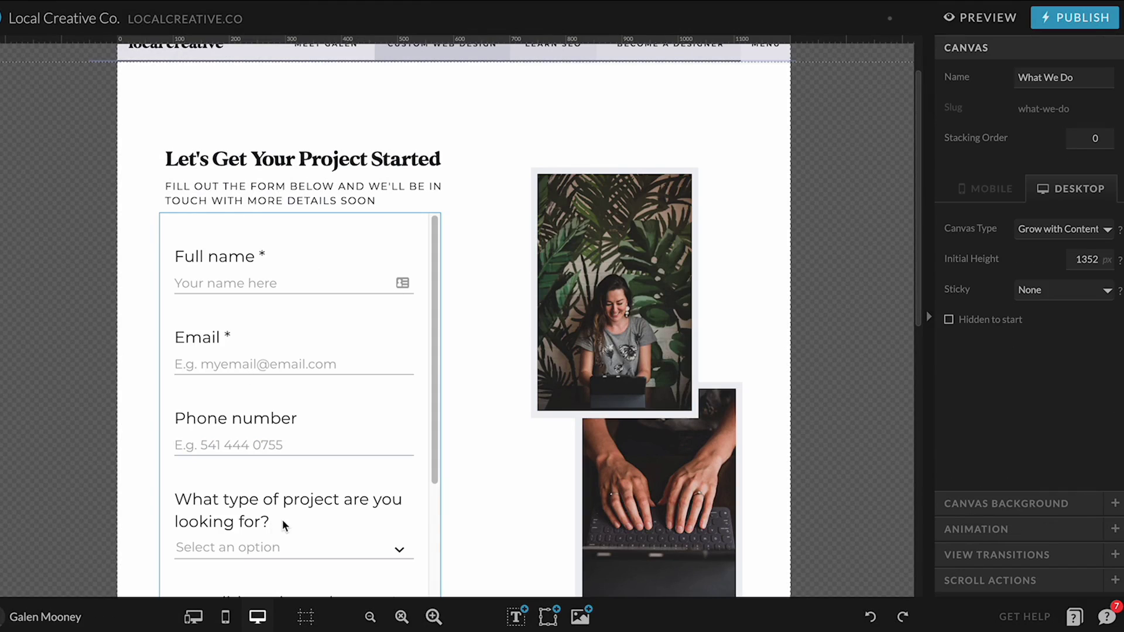
pyautogui.scroll(-2, 281, 370)
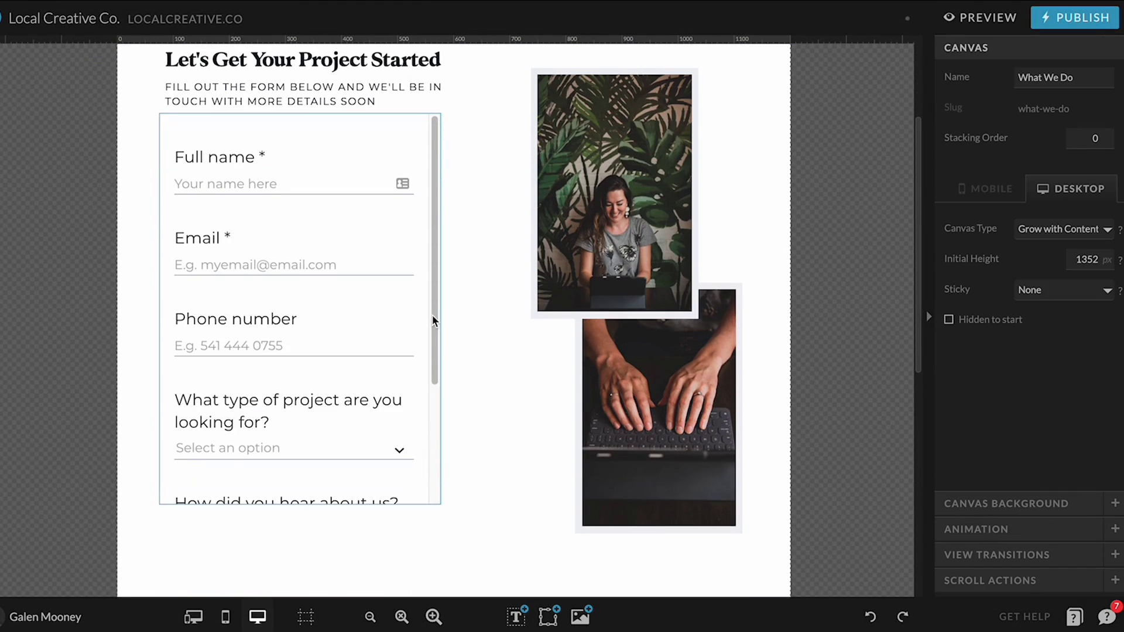
pyautogui.scroll(1, 359, 390)
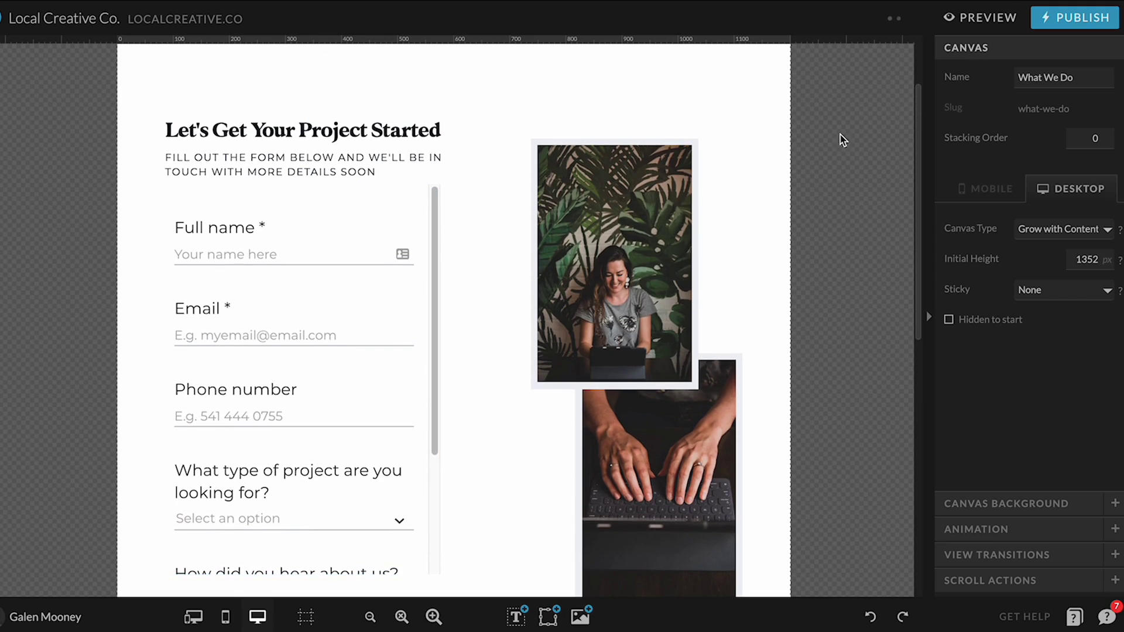
pyautogui.click(981, 21)
# Step: Open the Contact-Demo site preview and scroll through the embedded HoneyBook form on desktop
pyautogui.click(975, 18)
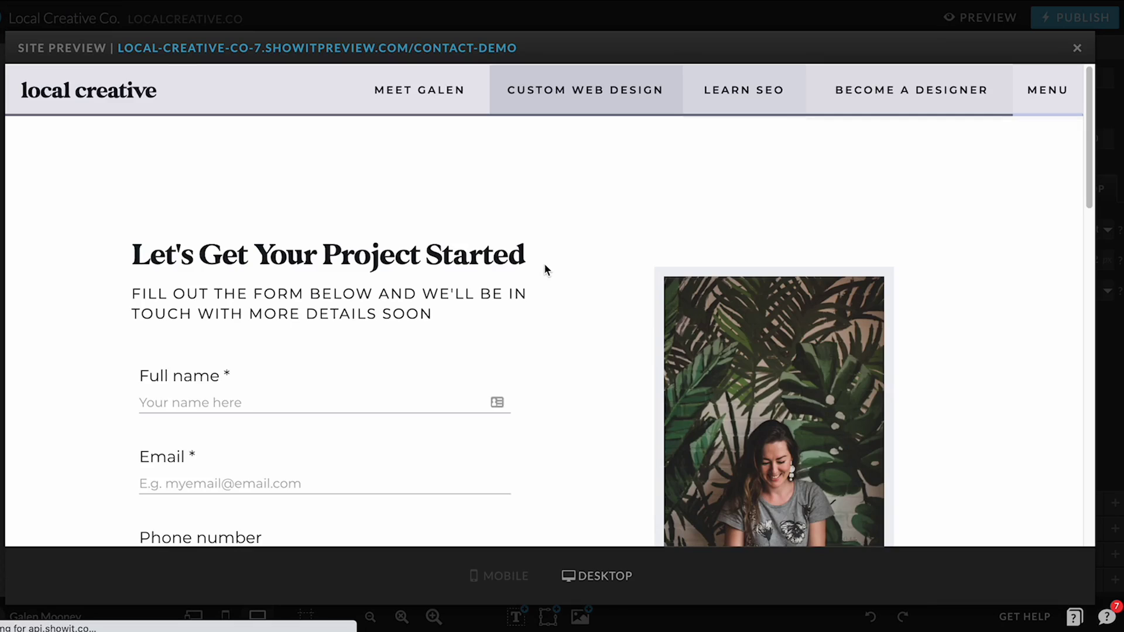
pyautogui.scroll(-3, 544, 263)
pyautogui.scroll(-8, 271, 253)
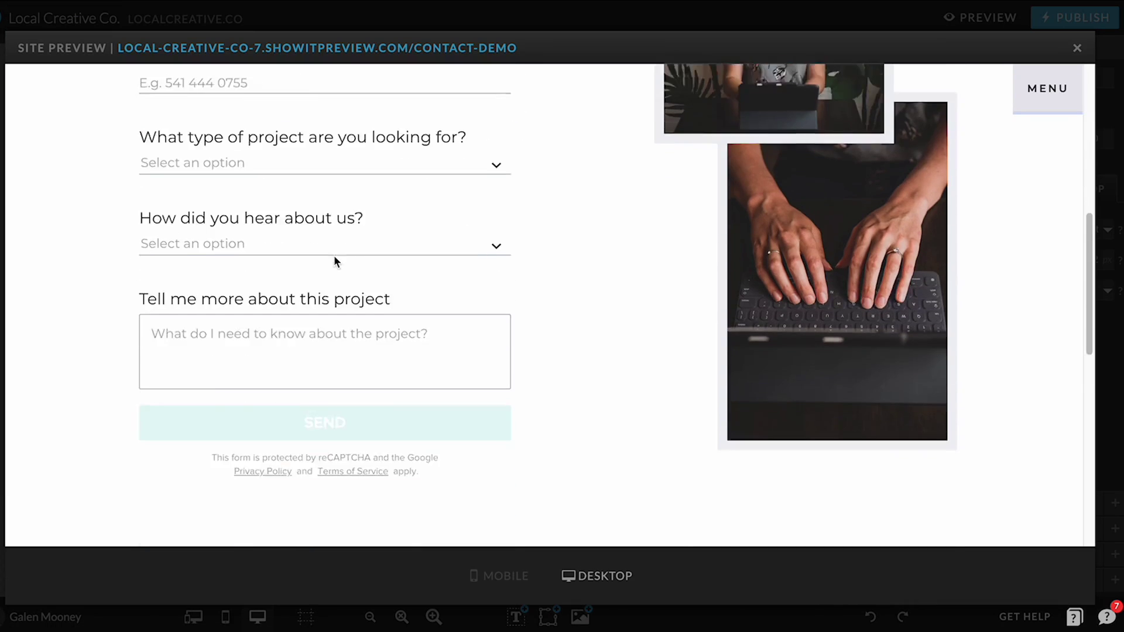
pyautogui.scroll(3, 527, 261)
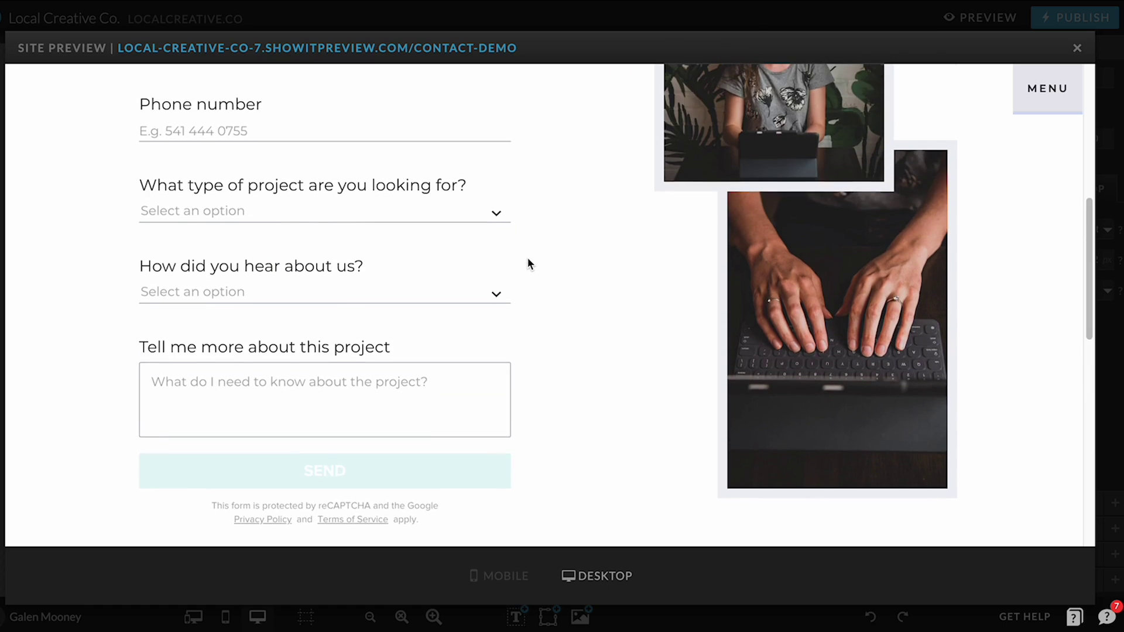
pyautogui.scroll(-2, 299, 267)
pyautogui.scroll(5, 469, 336)
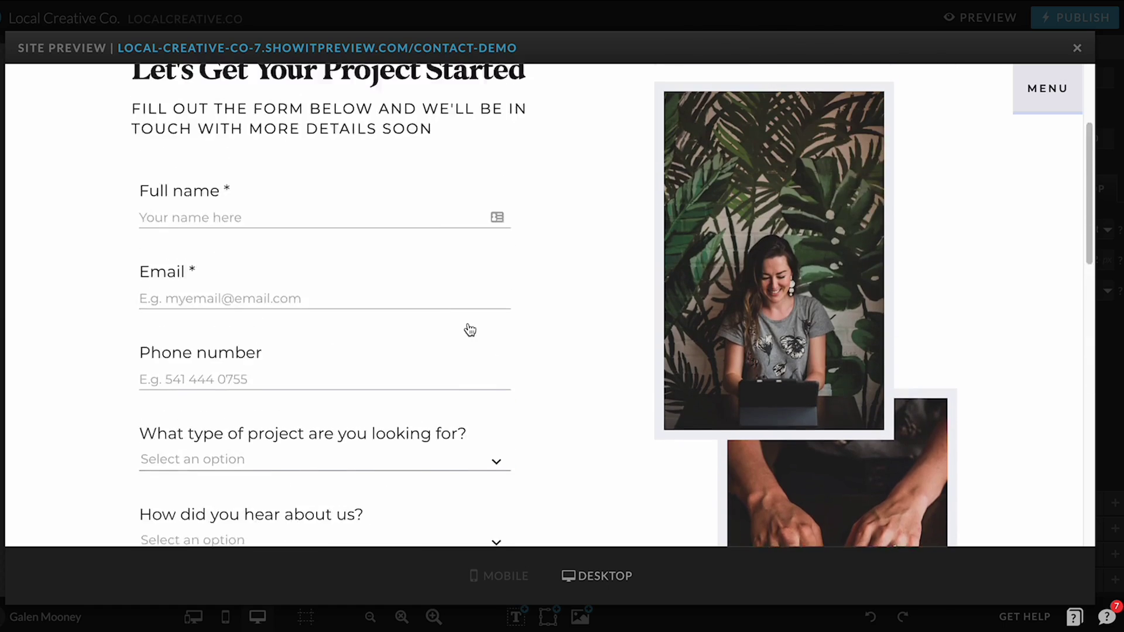
pyautogui.scroll(-8, 463, 311)
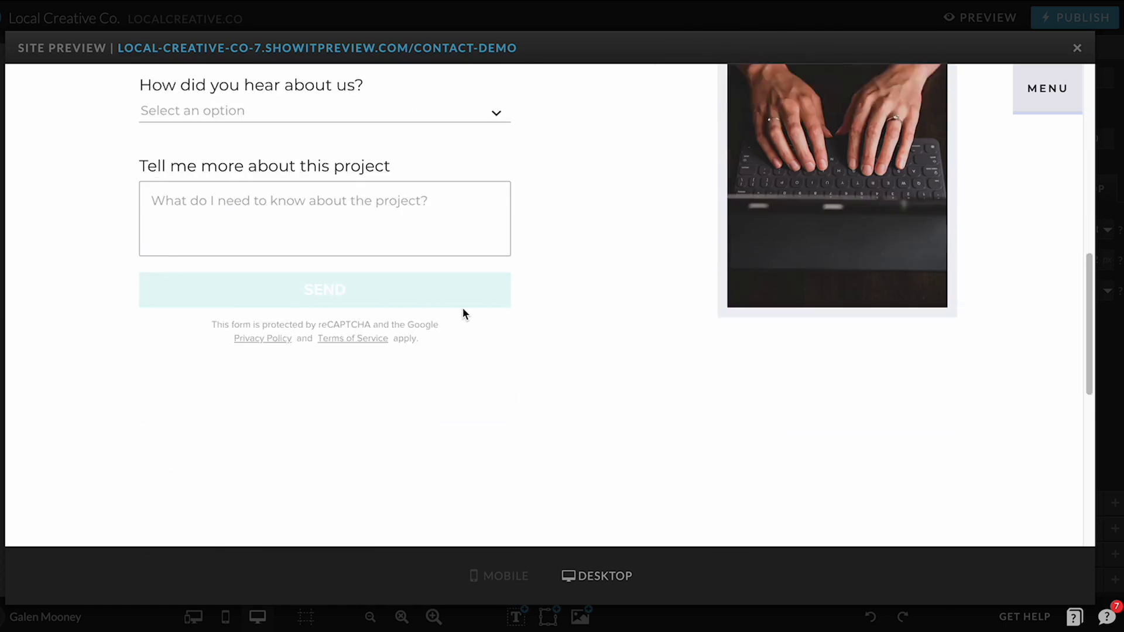
pyautogui.scroll(4, 462, 314)
pyautogui.scroll(3, 477, 300)
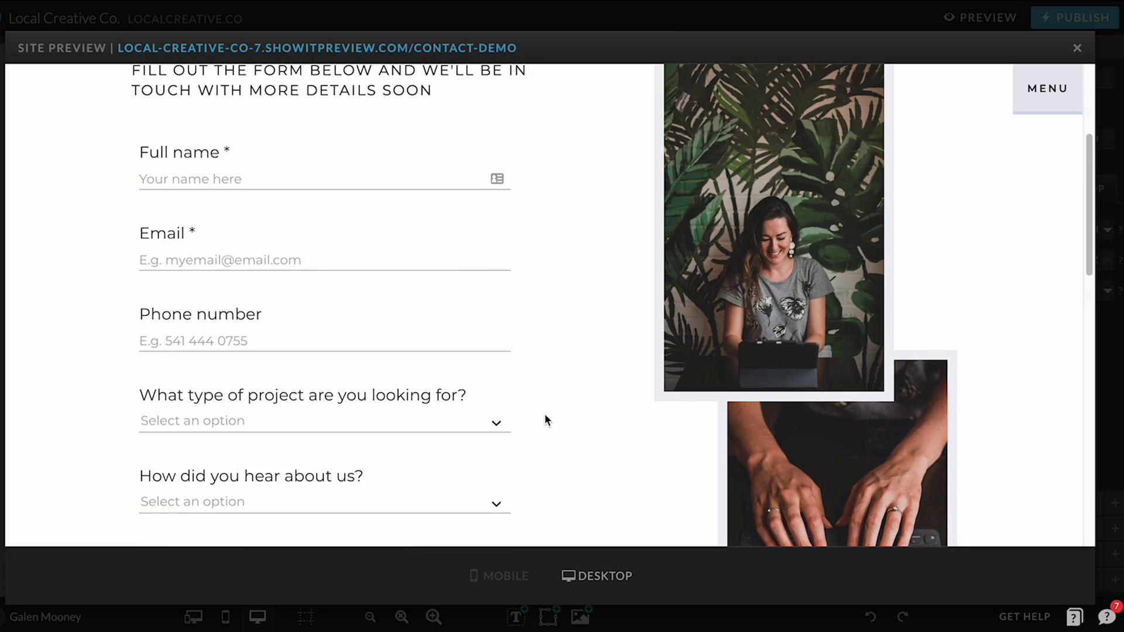
pyautogui.scroll(3, 549, 413)
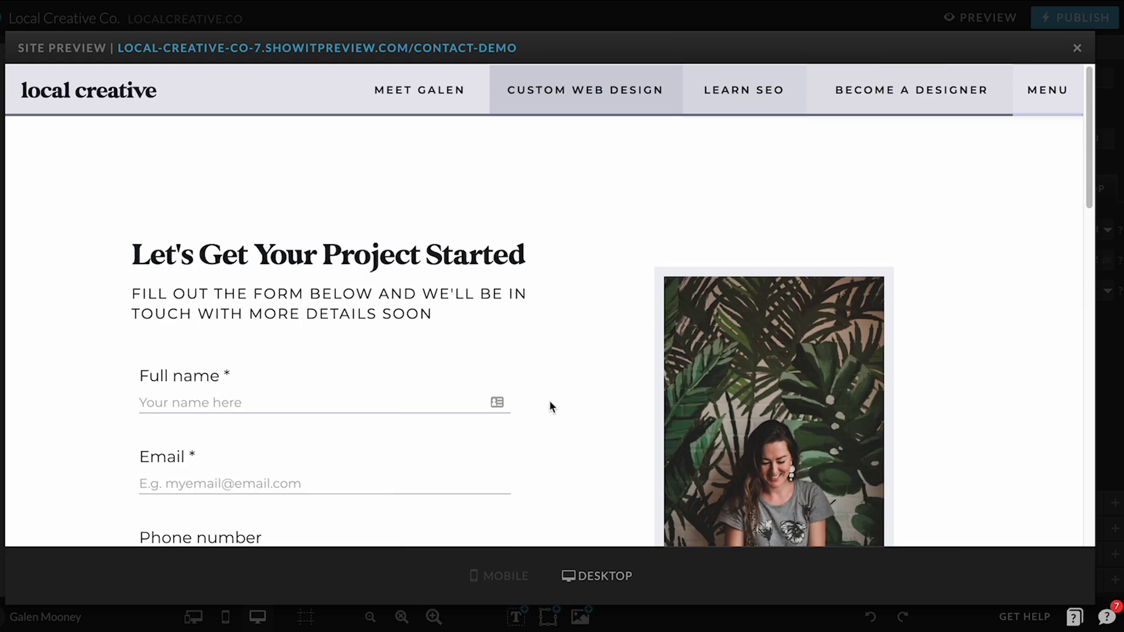
# Step: Check the form in the mobile preview down to its reCAPTCHA notice, then close the preview
pyautogui.click(497, 578)
pyautogui.scroll(-5, 576, 351)
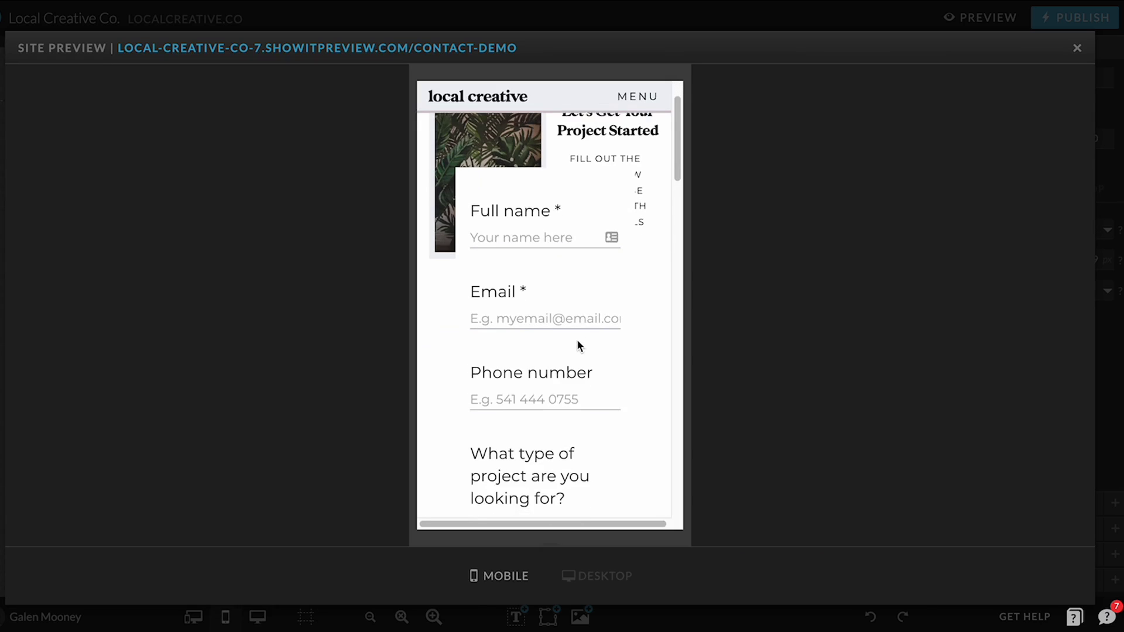
pyautogui.scroll(4, 577, 348)
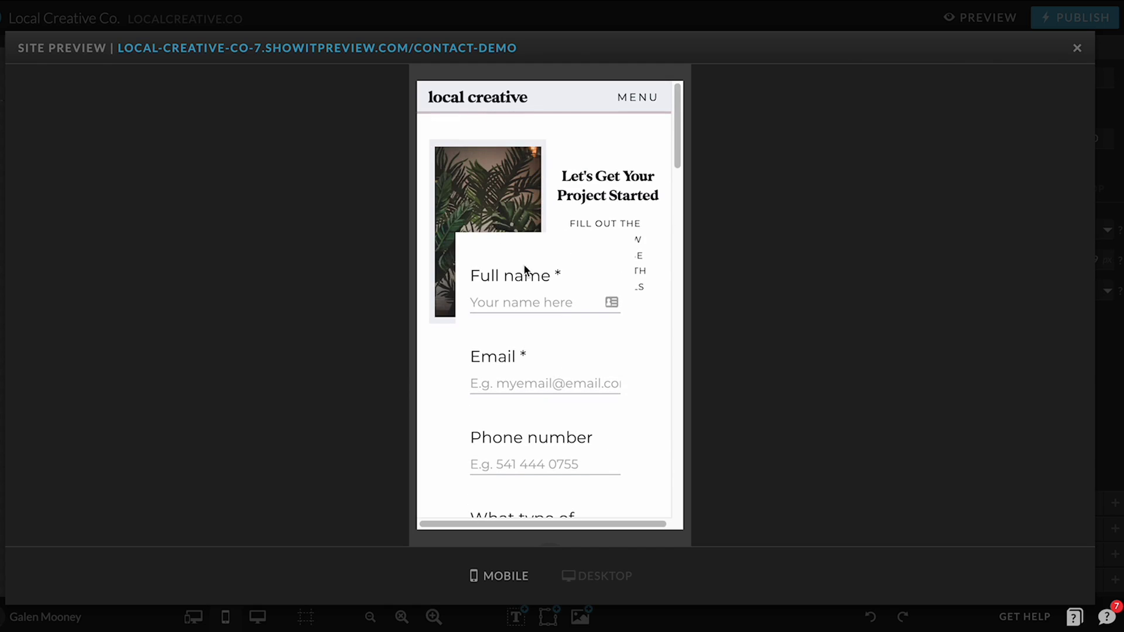
pyautogui.scroll(-4, 572, 392)
pyautogui.scroll(-4, 572, 391)
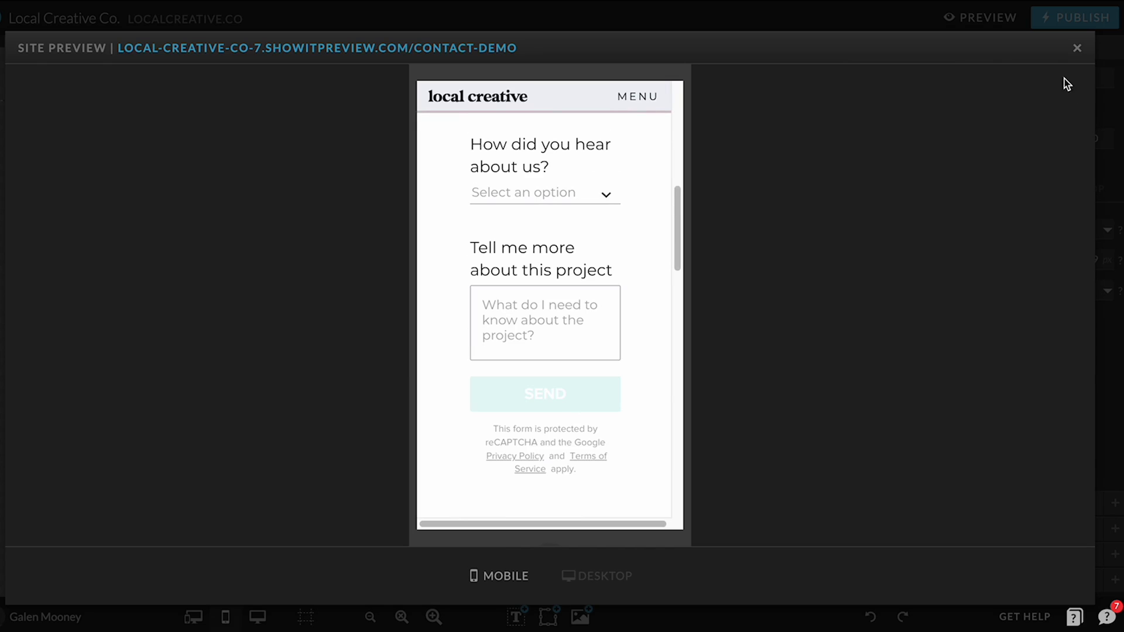
pyautogui.click(1078, 48)
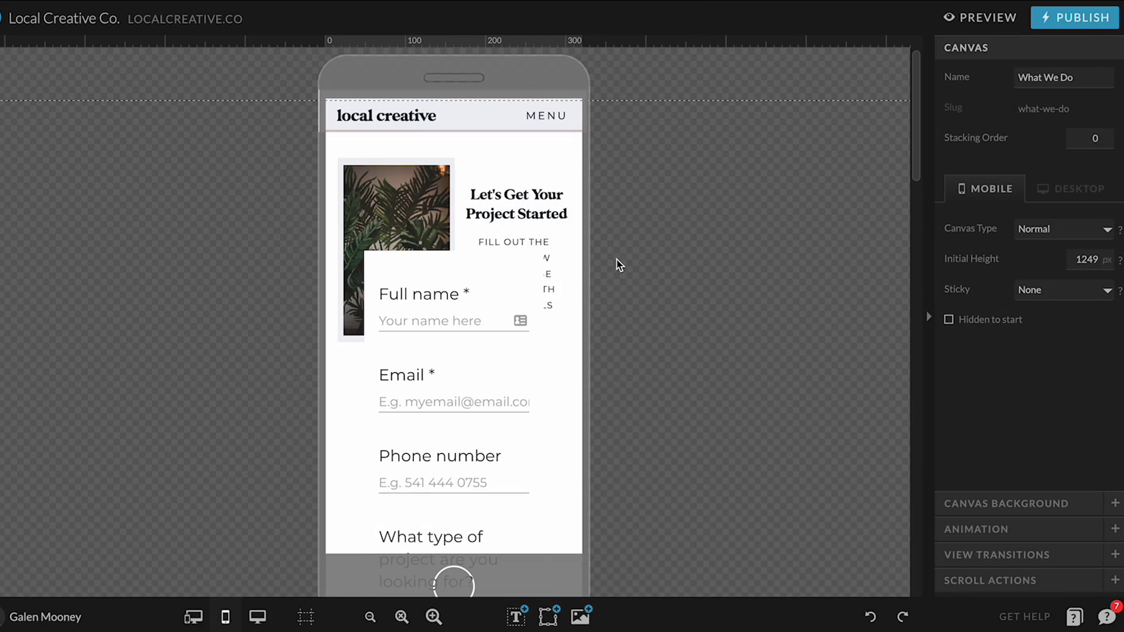
# Step: In the mobile layout, move the HoneyBook embed box below the image and heading
pyautogui.click(472, 373)
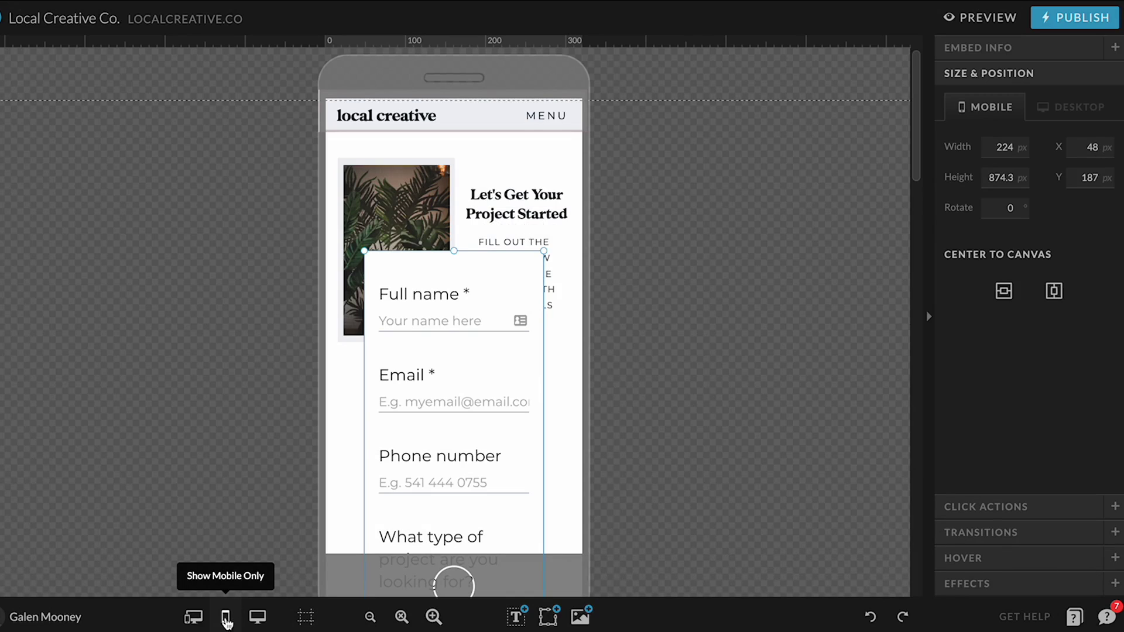
pyautogui.click(257, 618)
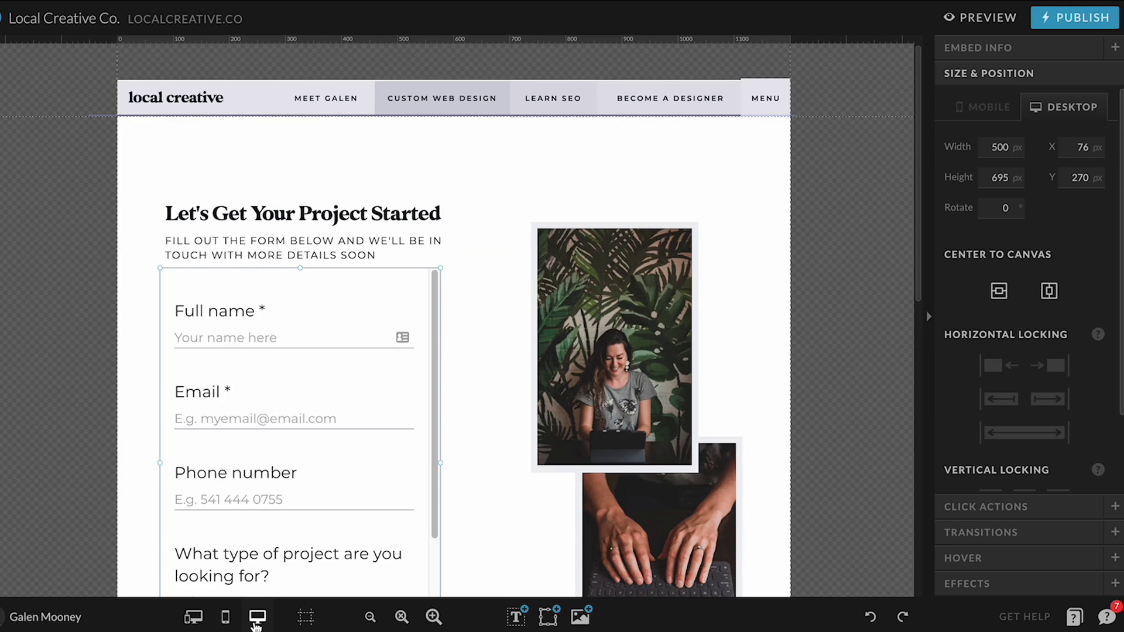
pyautogui.click(226, 618)
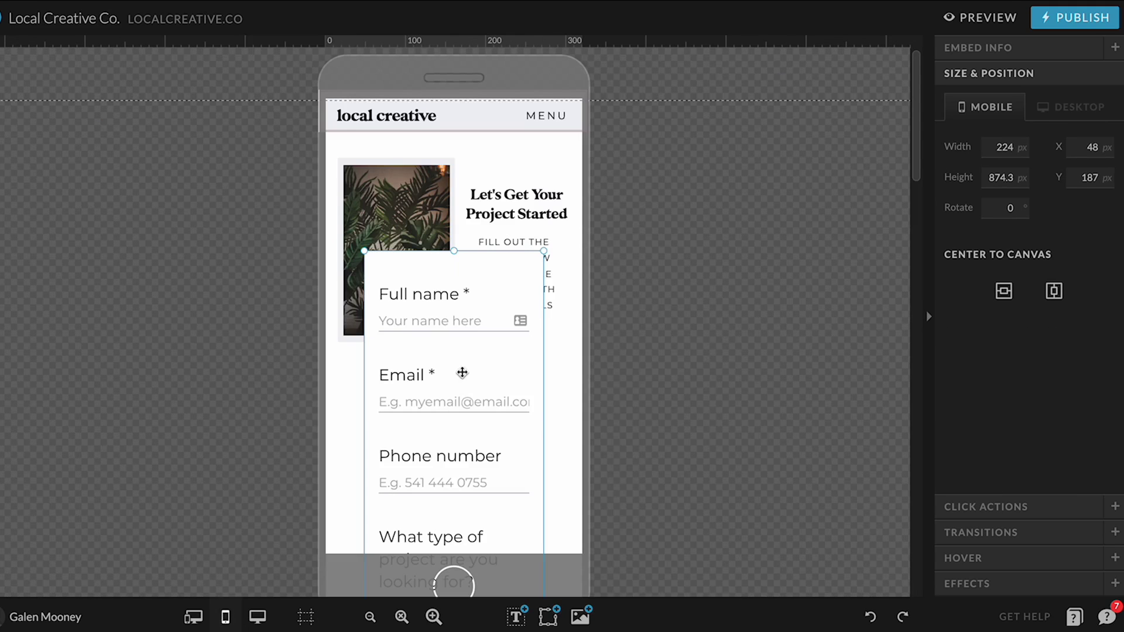
pyautogui.scroll(-5, 463, 373)
pyautogui.moveTo(467, 274); pyautogui.dragTo(445, 322)
# Step: Widen the mobile form to 288 px and centre it horizontally on the canvas
pyautogui.scroll(-3, 515, 427)
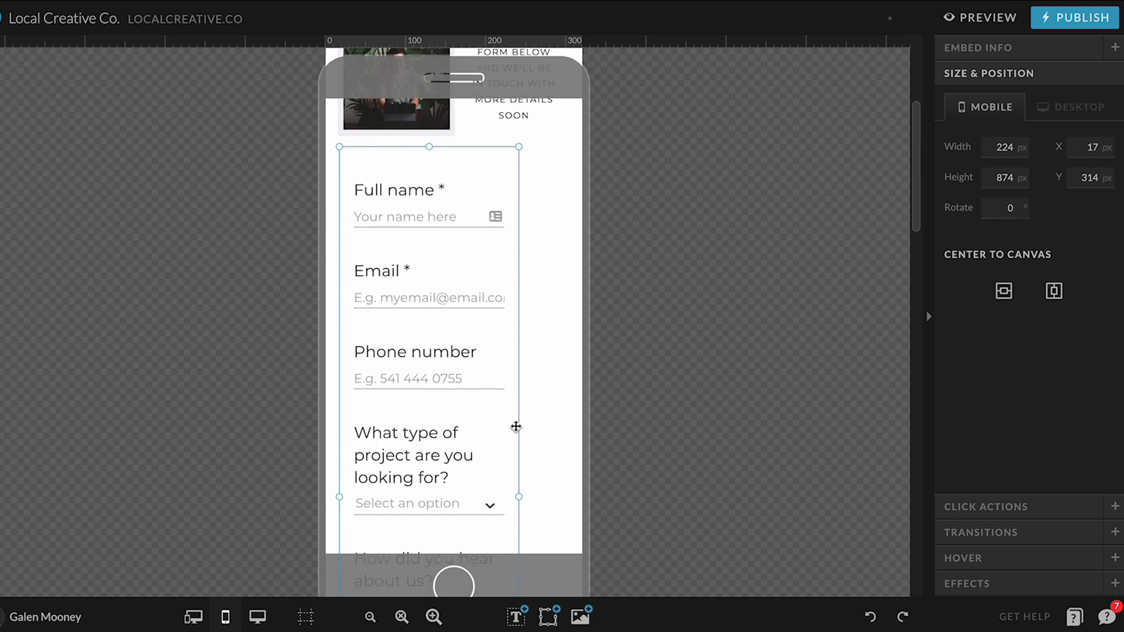
pyautogui.moveTo(519, 487); pyautogui.dragTo(570, 487)
pyautogui.scroll(5, 369, 346)
pyautogui.moveTo(430, 338); pyautogui.dragTo(427, 345)
pyautogui.scroll(1, 427, 343)
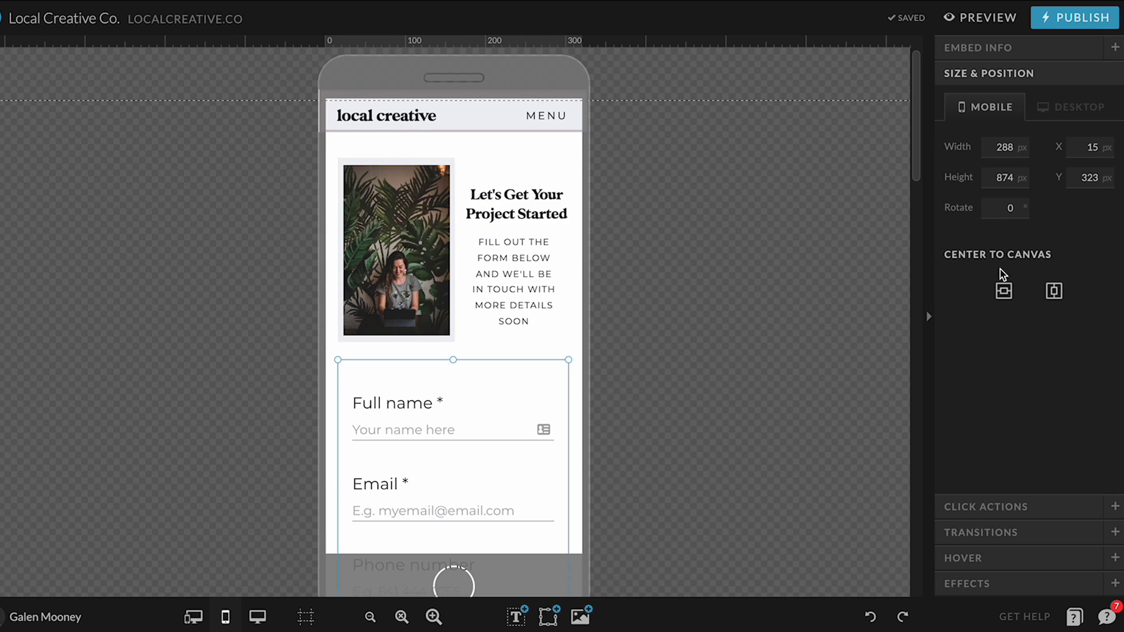
pyautogui.click(1053, 293)
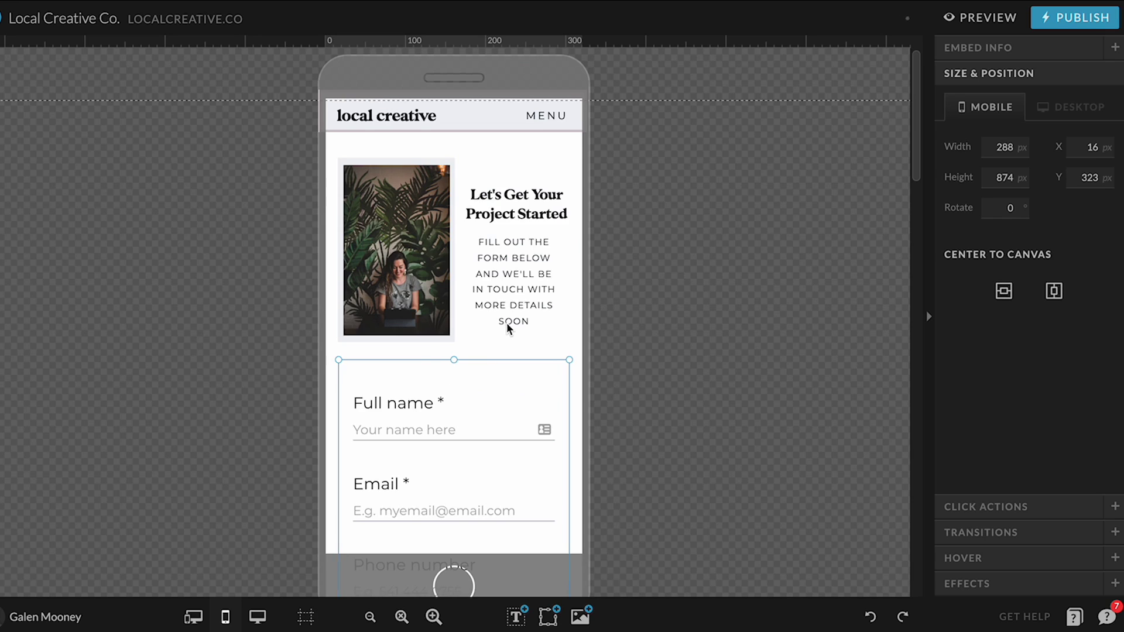
pyautogui.scroll(-10, 482, 411)
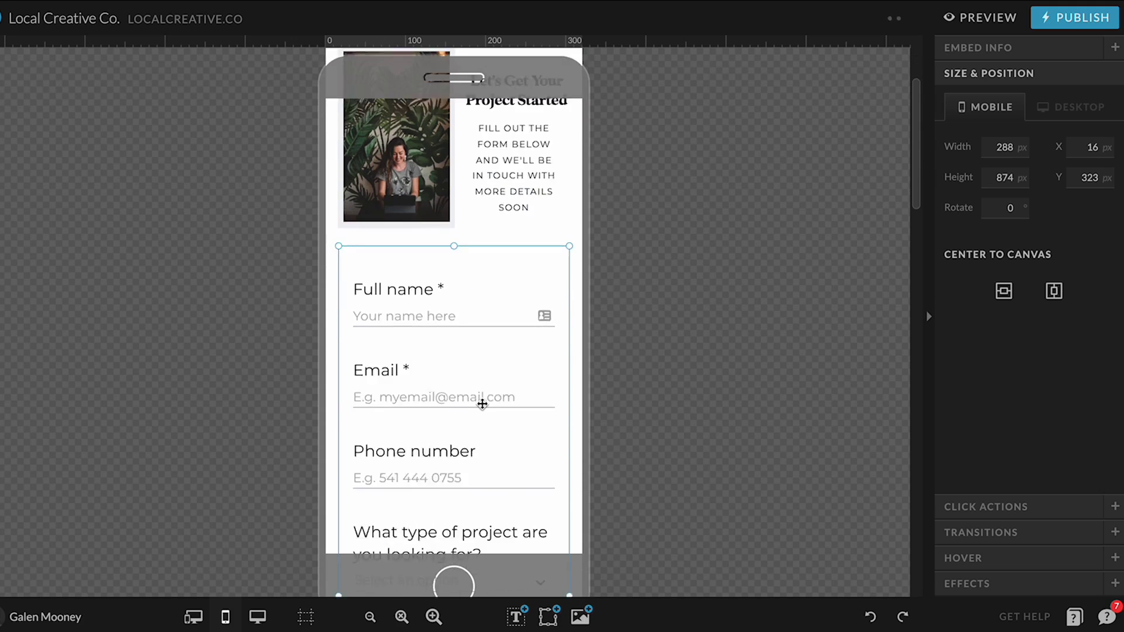
pyautogui.scroll(5, 736, 274)
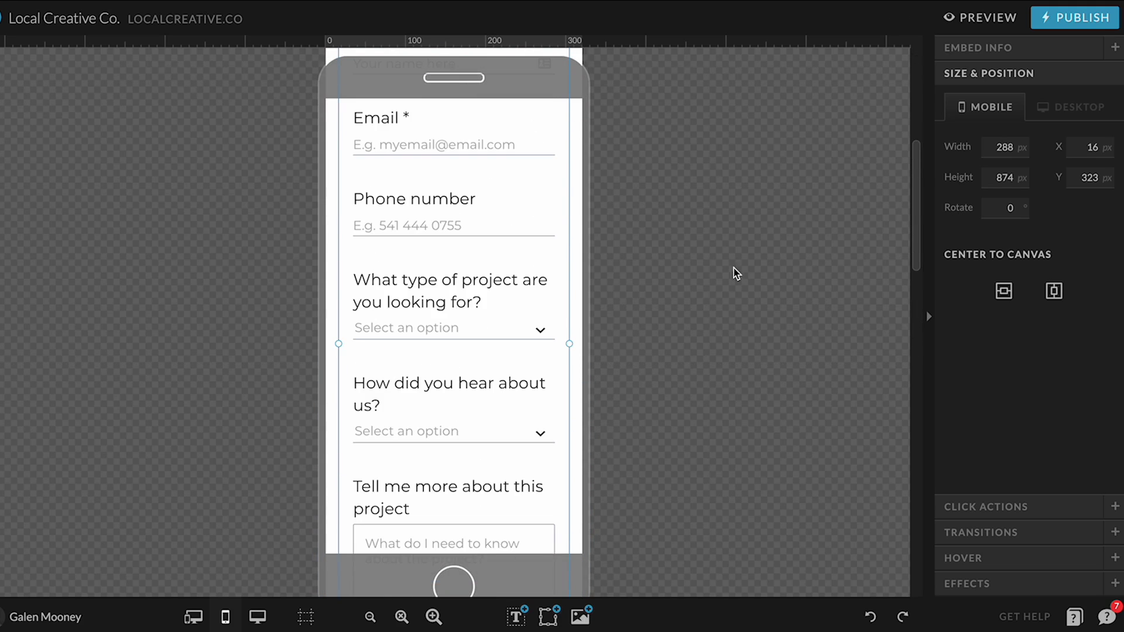
pyautogui.click(983, 19)
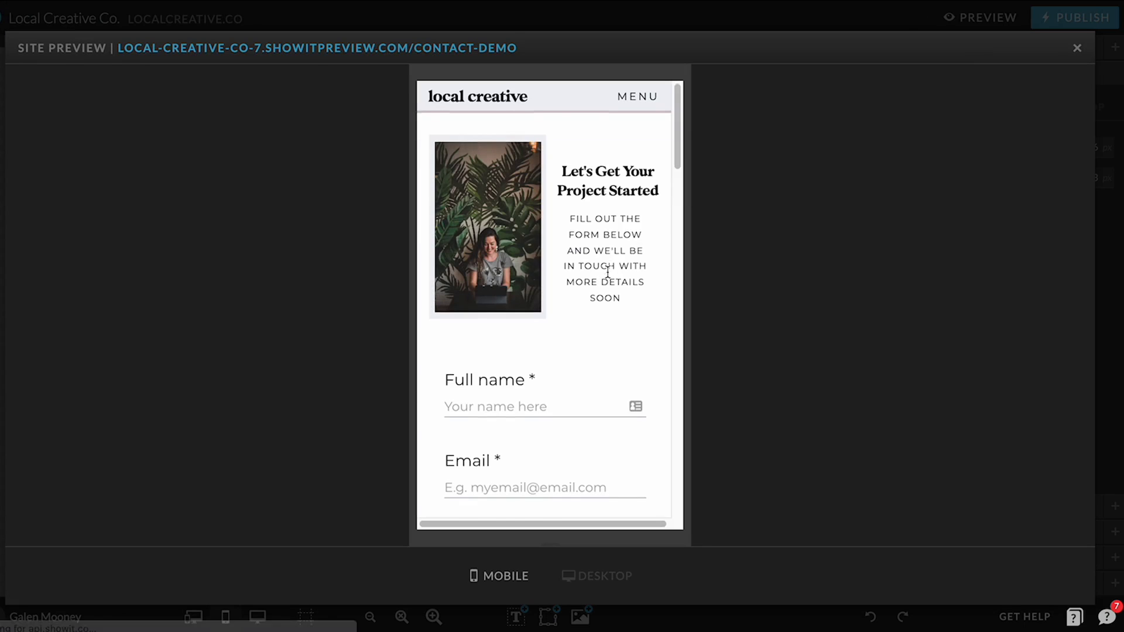
pyautogui.scroll(-10, 561, 296)
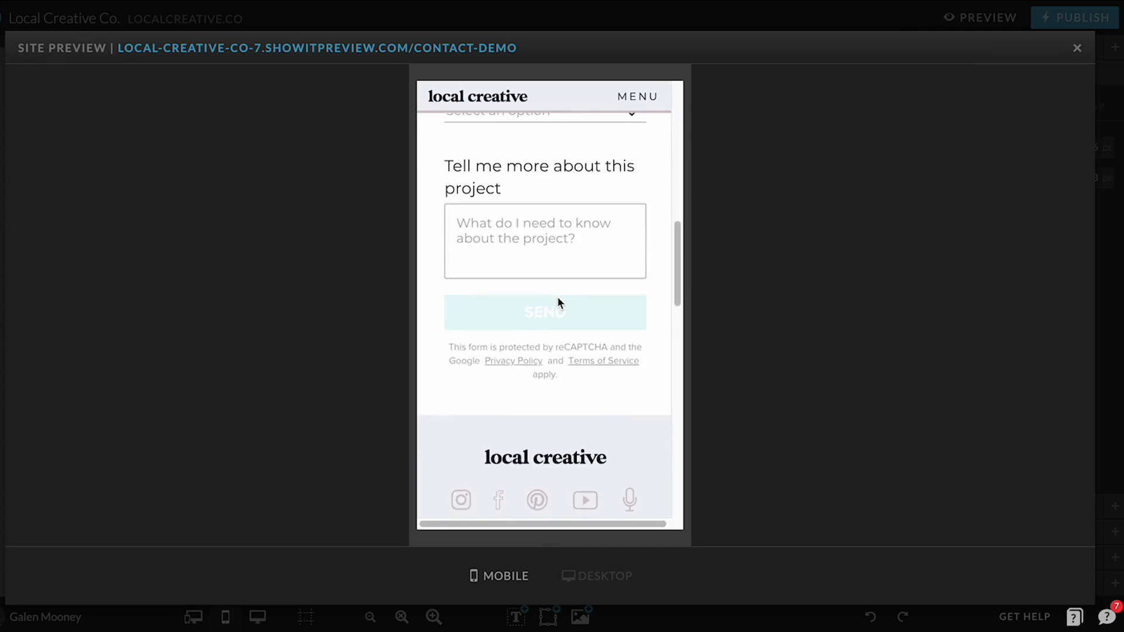
pyautogui.scroll(-4, 558, 296)
pyautogui.scroll(3, 501, 261)
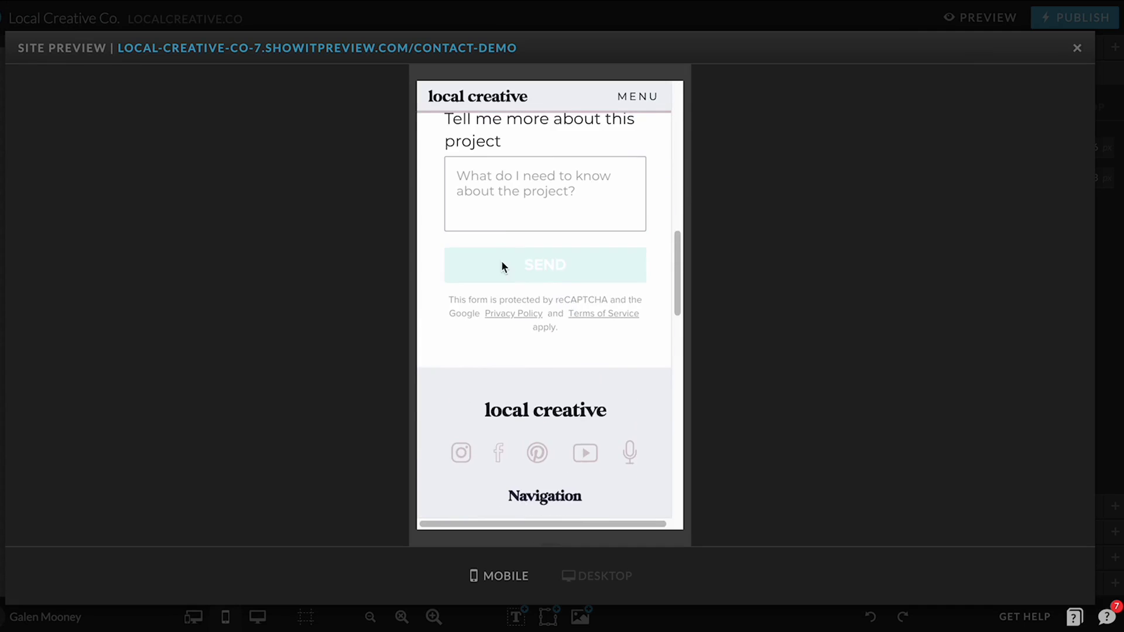
pyautogui.scroll(10, 597, 326)
pyautogui.scroll(-10, 595, 324)
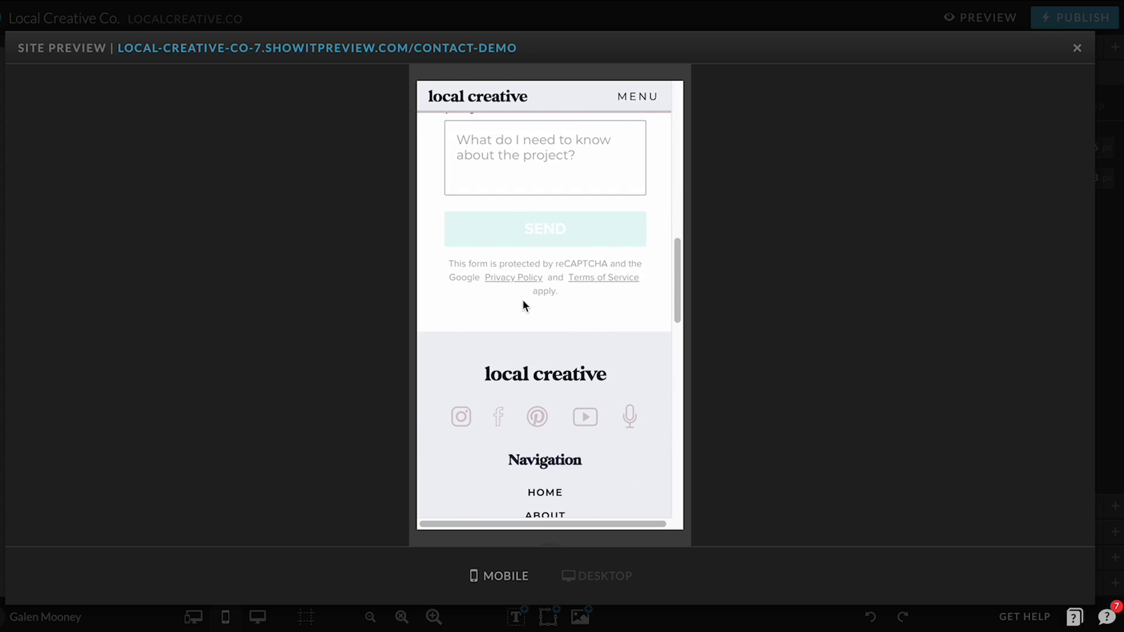
# Step: Close the preview and stretch the mobile canvas height from 1249 to 1290 px
pyautogui.click(1077, 48)
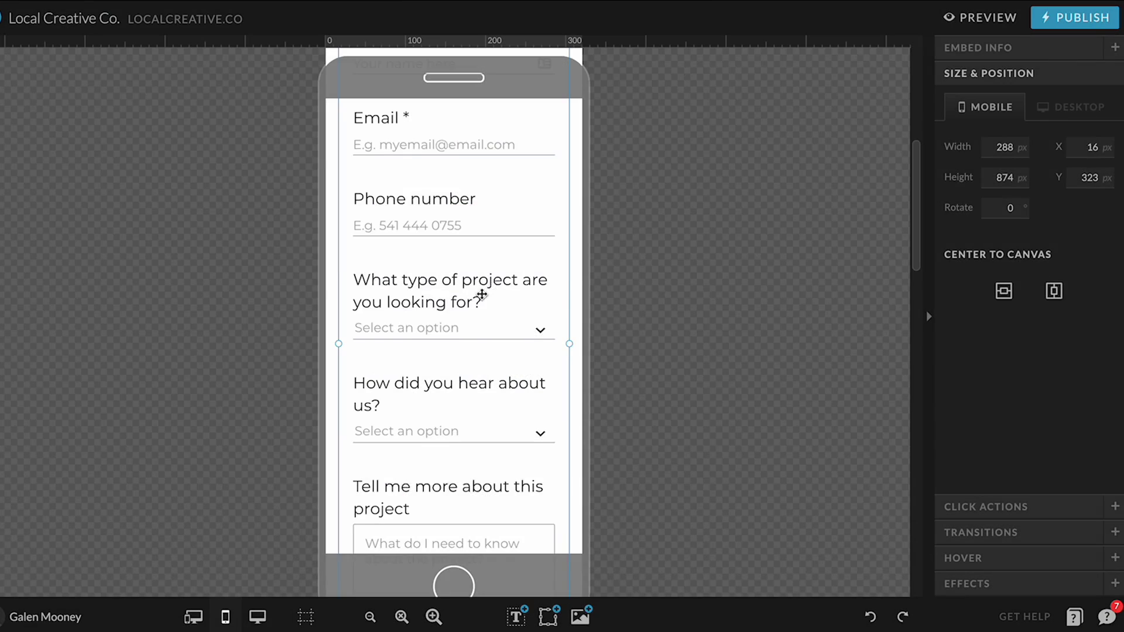
pyautogui.scroll(-6, 479, 299)
pyautogui.scroll(1, 479, 297)
pyautogui.click(443, 164)
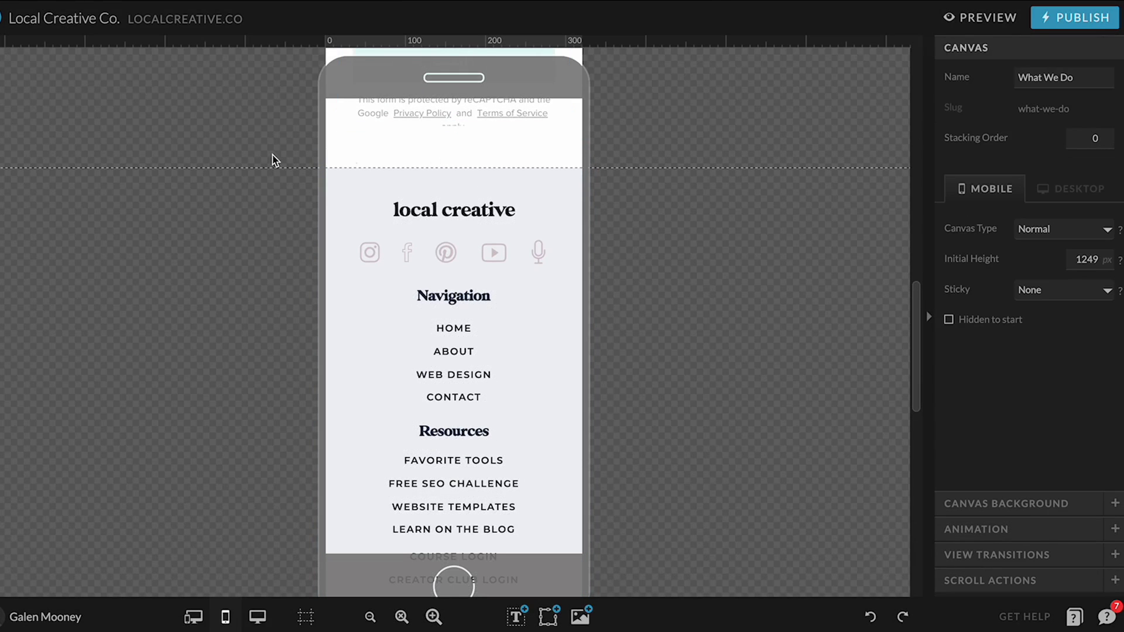
pyautogui.moveTo(4, 170); pyautogui.dragTo(4, 200)
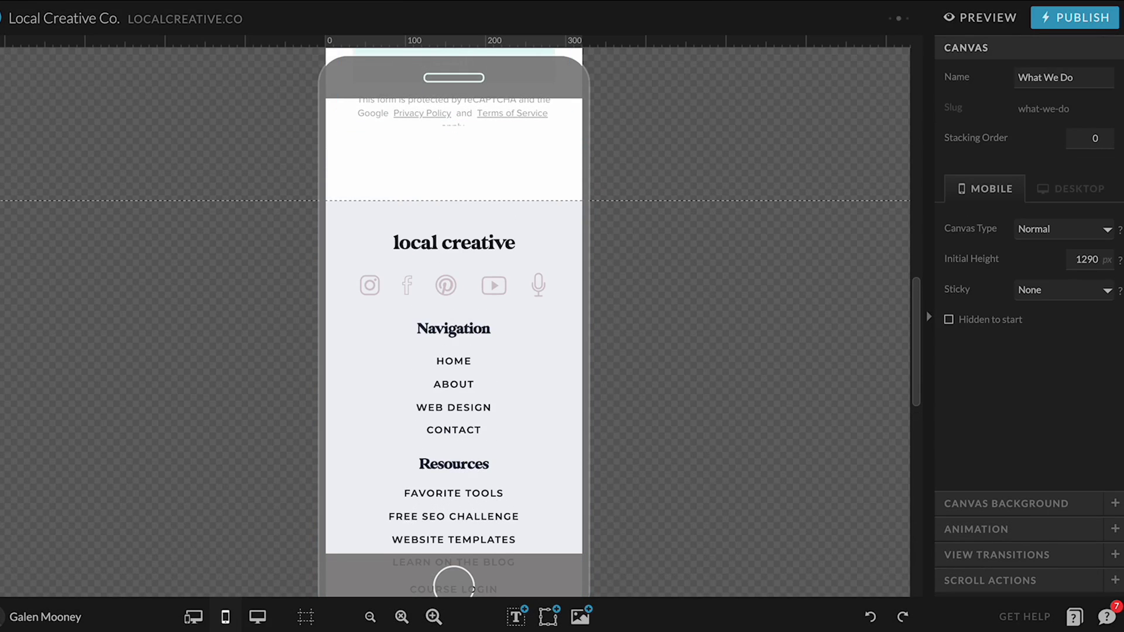
pyautogui.scroll(3, 411, 181)
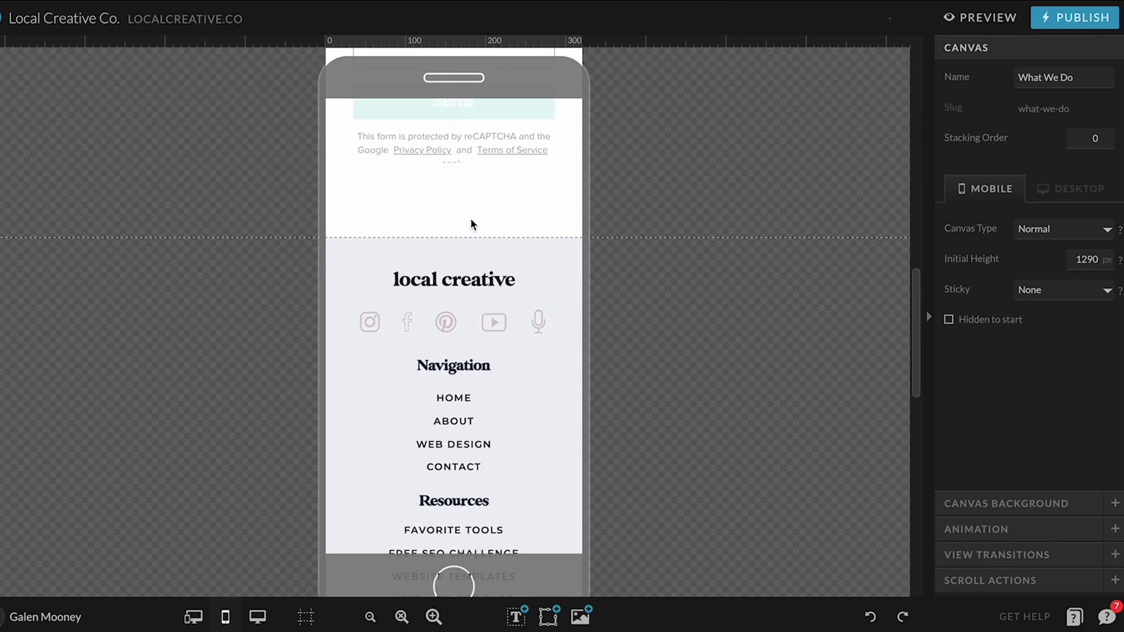
pyautogui.scroll(3, 540, 233)
pyautogui.scroll(10, 543, 177)
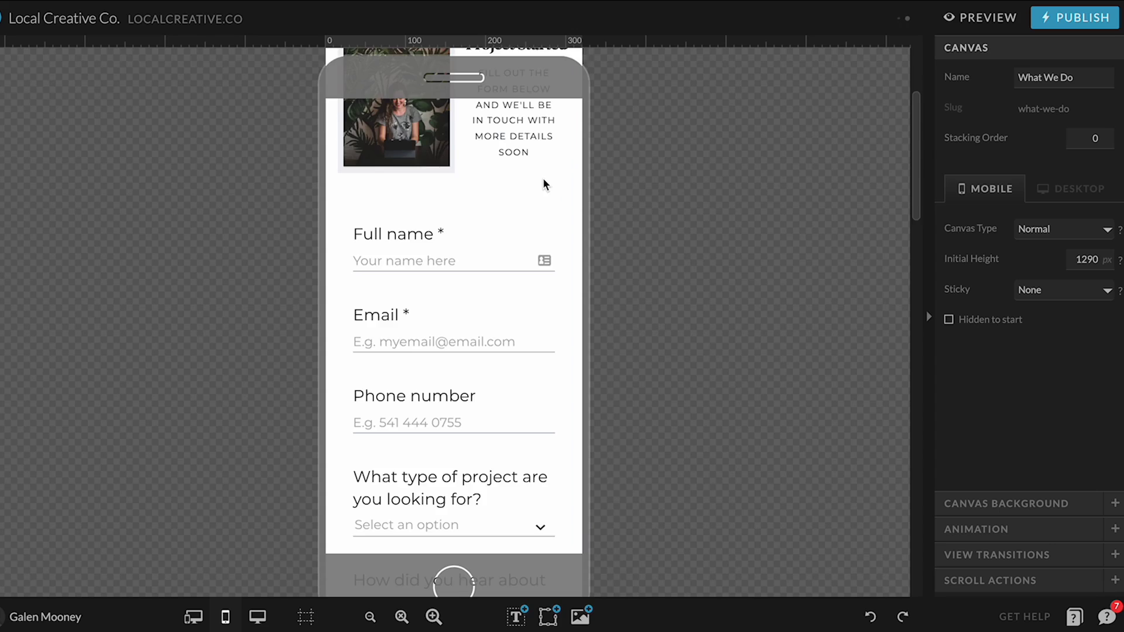
# Step: Generate a new site preview and scroll through the contact page in the desktop layout
pyautogui.click(994, 22)
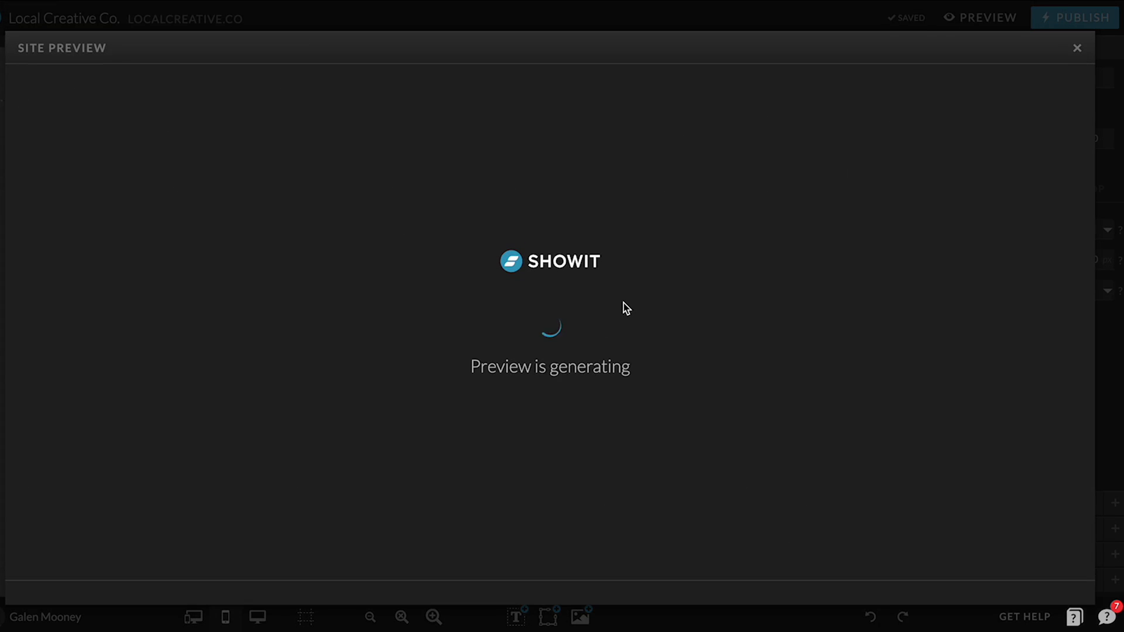
pyautogui.click(595, 573)
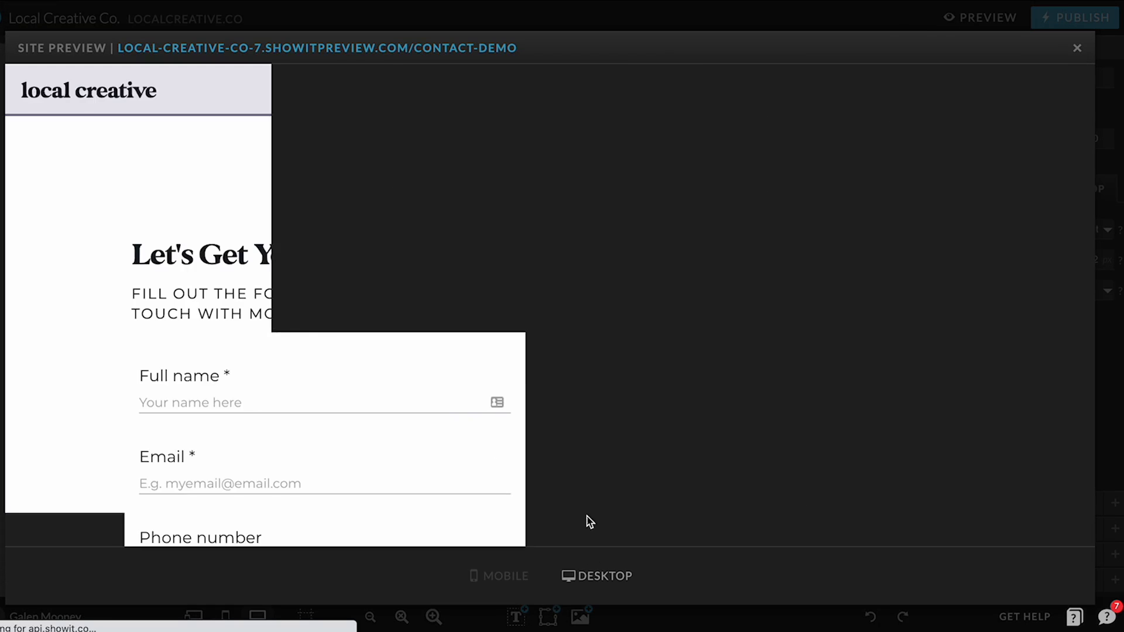
pyautogui.scroll(-5, 452, 421)
pyautogui.scroll(-3, 468, 424)
pyautogui.scroll(2, 512, 424)
pyautogui.scroll(3, 509, 445)
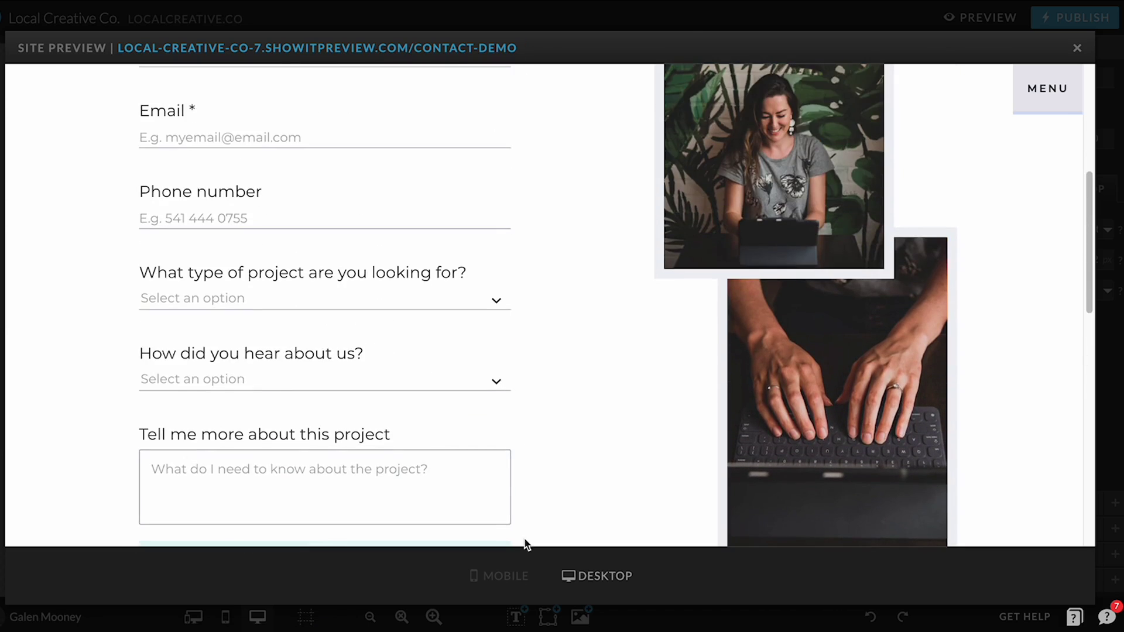
# Step: Switch the preview to mobile and confirm the form ends with space above the footer
pyautogui.click(508, 577)
pyautogui.scroll(5, 551, 413)
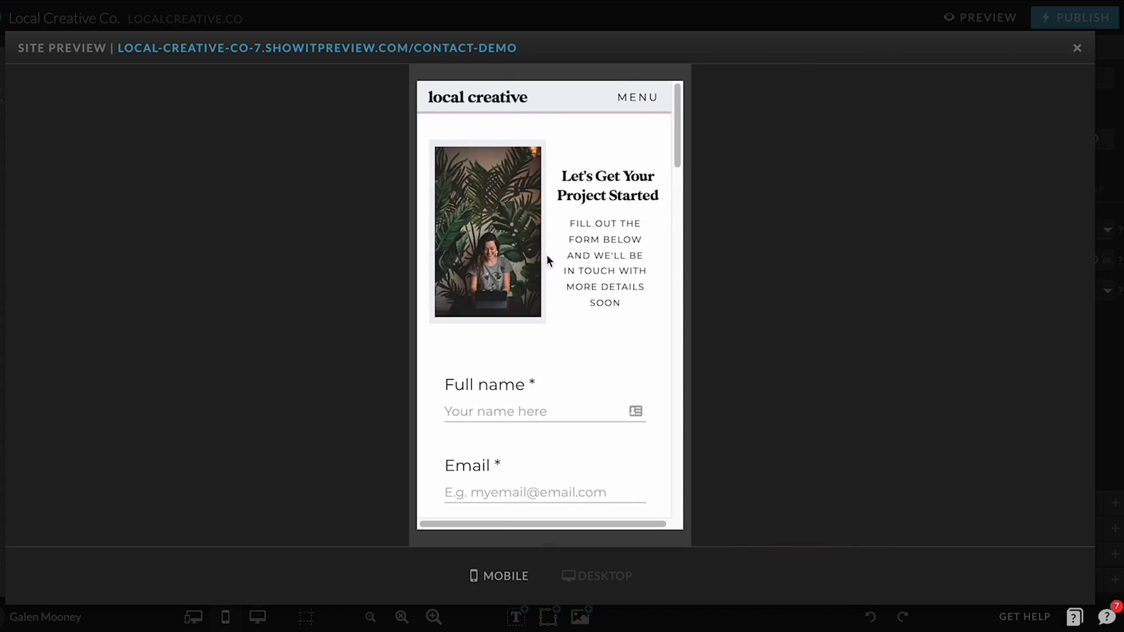
pyautogui.scroll(-10, 560, 330)
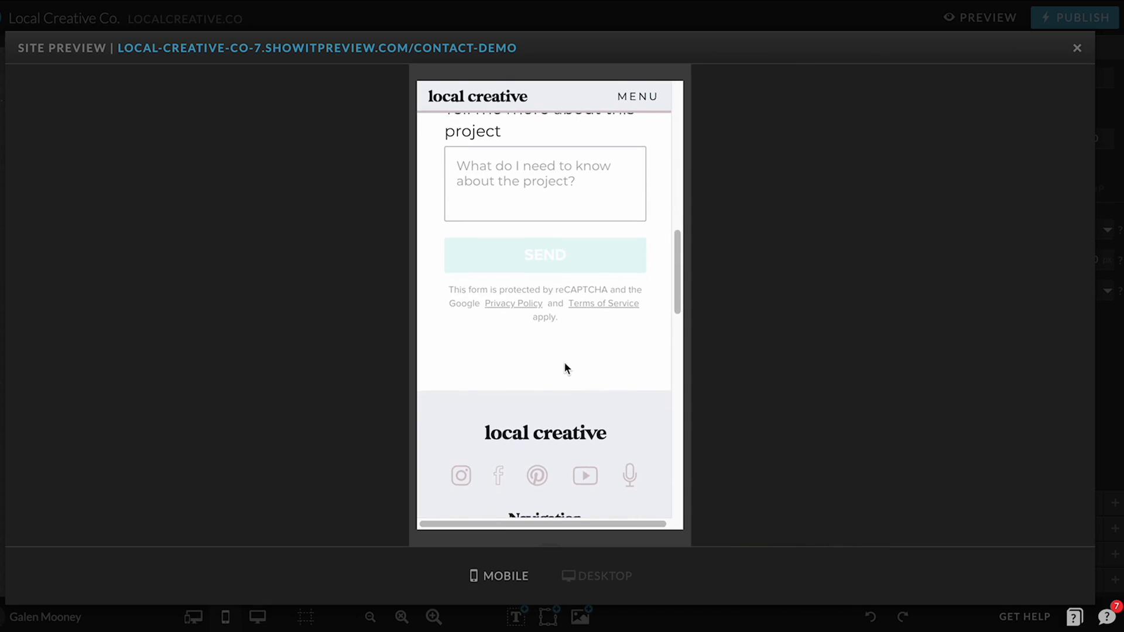
pyautogui.scroll(10, 620, 360)
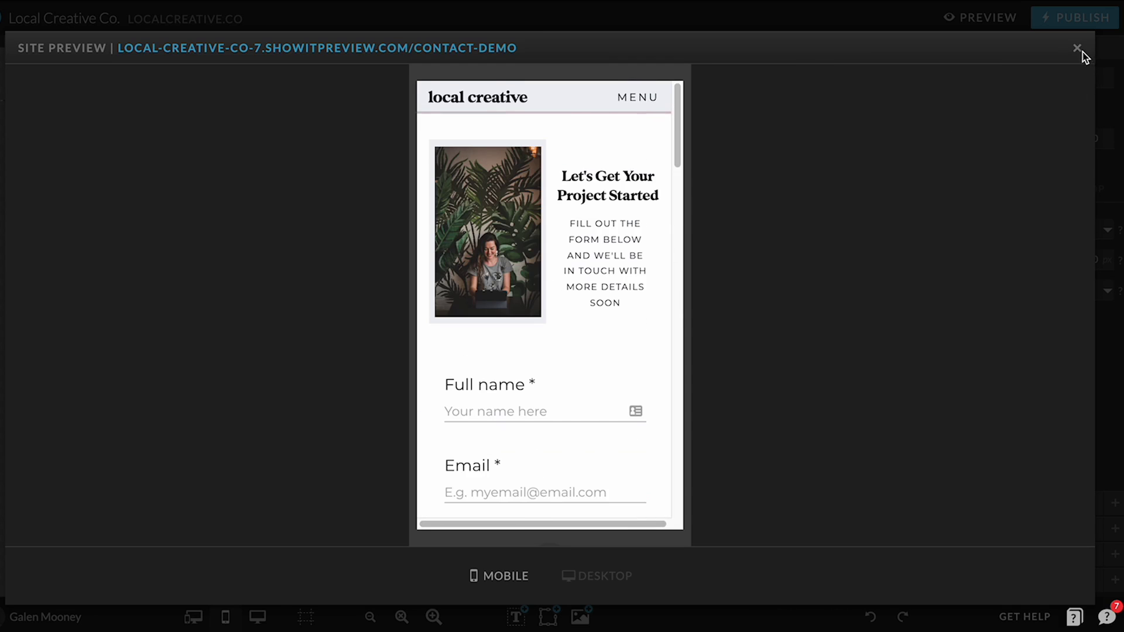